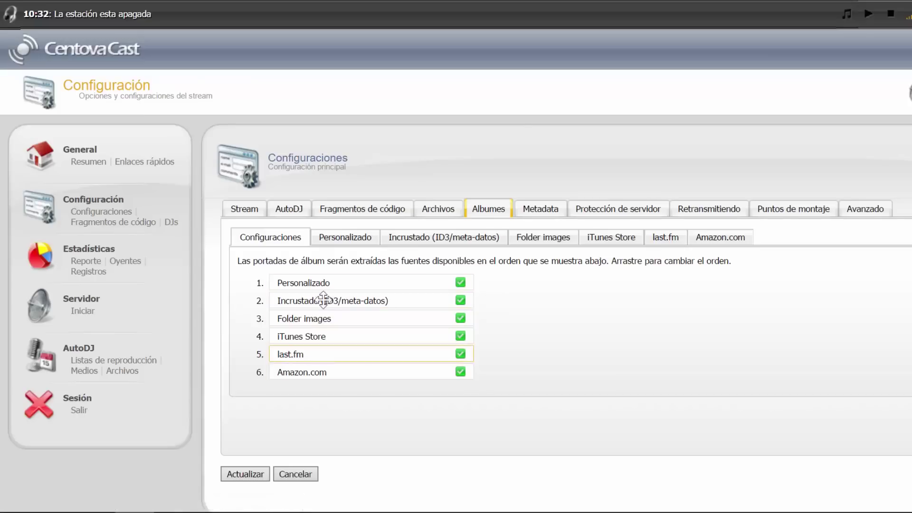
Review the album cover source settings for Personalizado, Incrustado, Folder images, iTunes Store, last.fm and Amazon.com, returning to the source order list
{"action": "left_click", "coordinate": [346, 240]}
{"action": "left_click", "coordinate": [440, 243]}
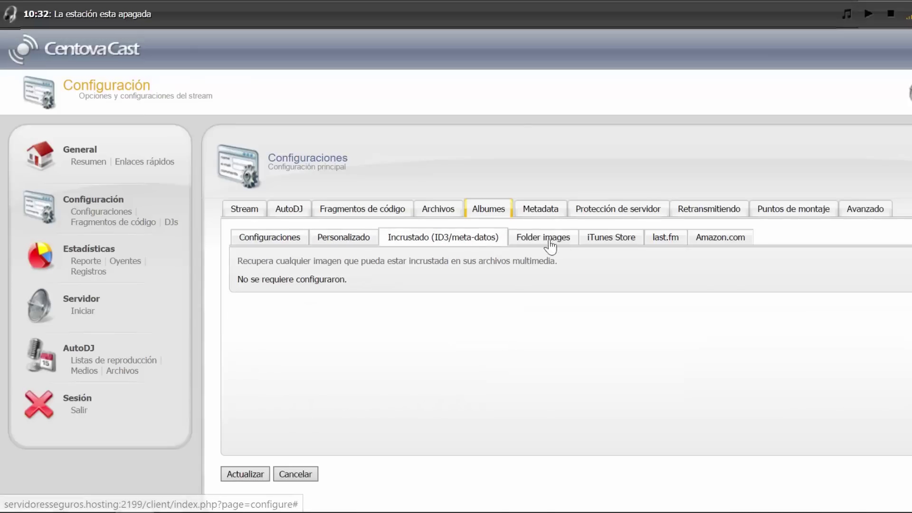
{"action": "left_click", "coordinate": [546, 243]}
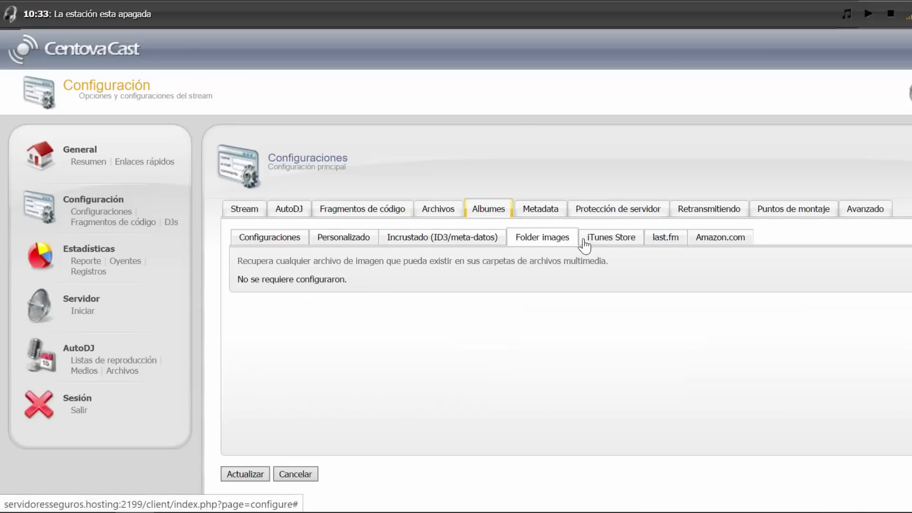
{"action": "left_click", "coordinate": [405, 243]}
{"action": "left_click", "coordinate": [353, 247]}
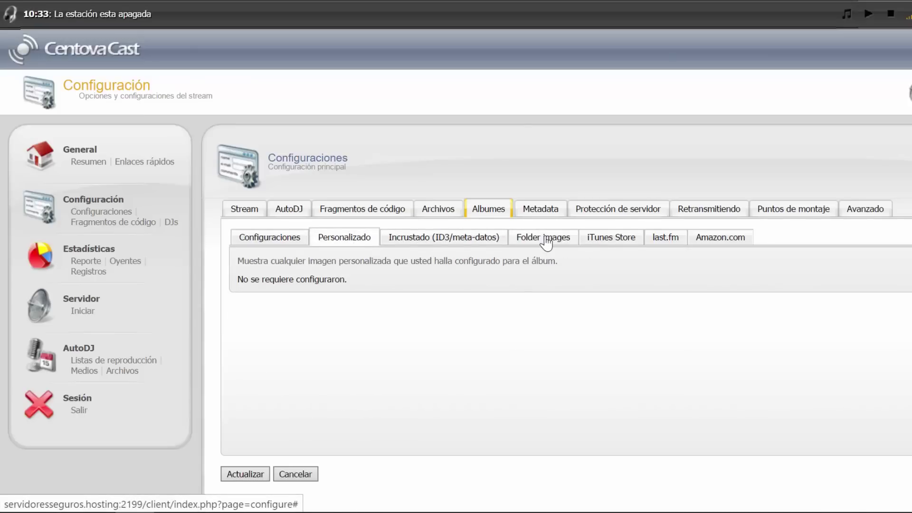
{"action": "left_click", "coordinate": [551, 240]}
{"action": "left_click", "coordinate": [608, 243]}
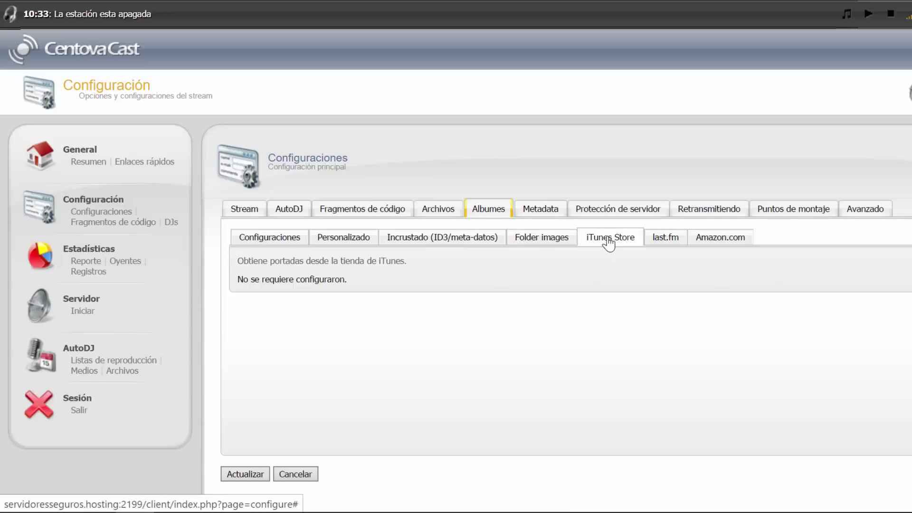
{"action": "left_click", "coordinate": [657, 242]}
{"action": "left_click", "coordinate": [722, 240]}
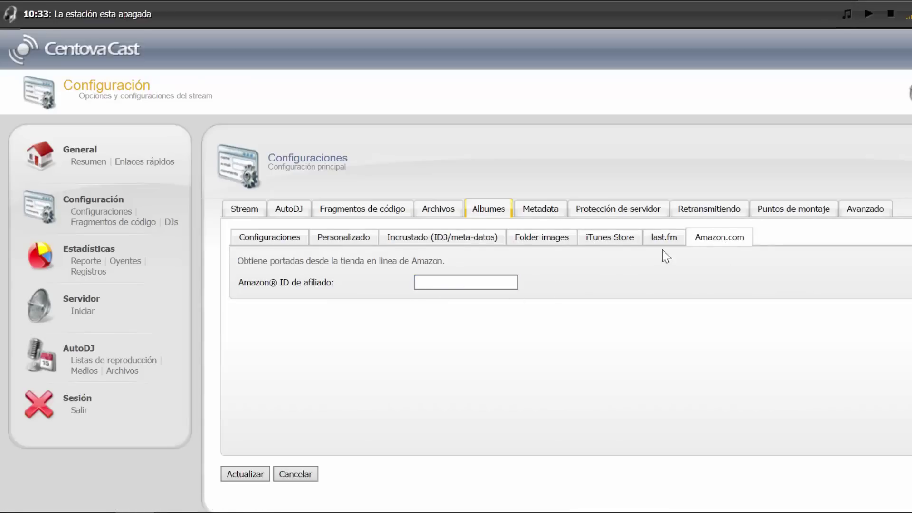
{"action": "left_click", "coordinate": [285, 243]}
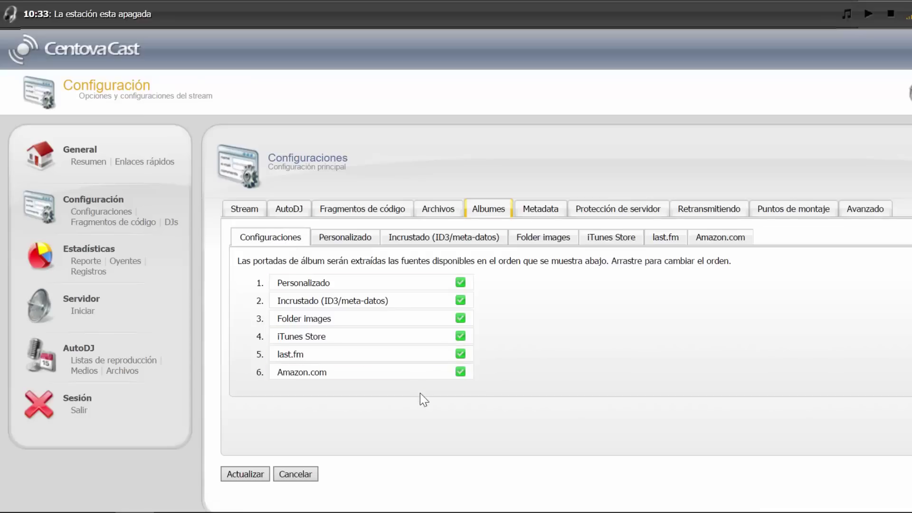
Examine the Amazon.com album cover source, its enable toggle and its affiliate ID setting
{"action": "left_click", "coordinate": [460, 372]}
{"action": "left_click", "coordinate": [460, 372]}
{"action": "left_click", "coordinate": [716, 237]}
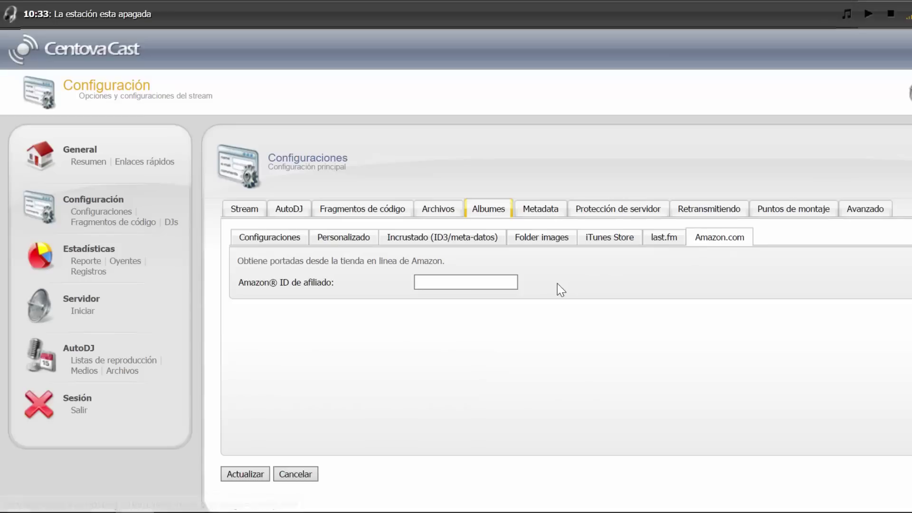
{"action": "left_click", "coordinate": [443, 284]}
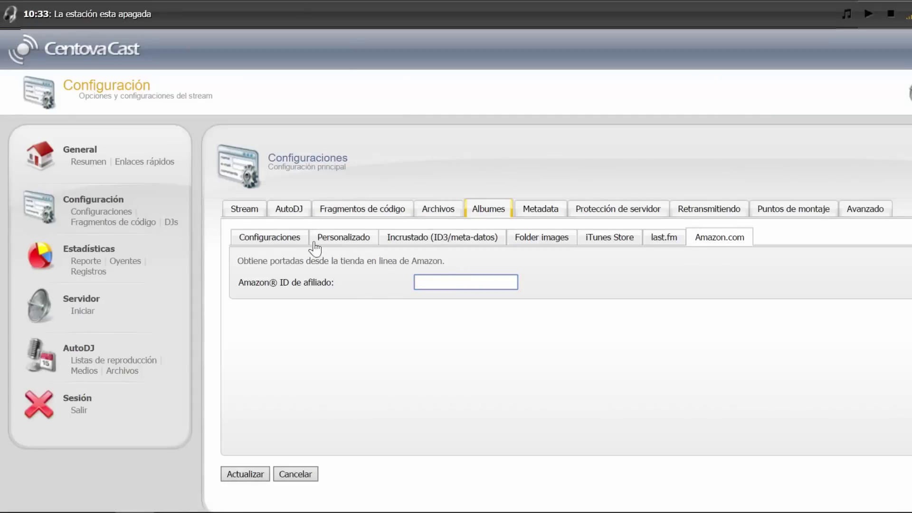
{"action": "left_click", "coordinate": [269, 238]}
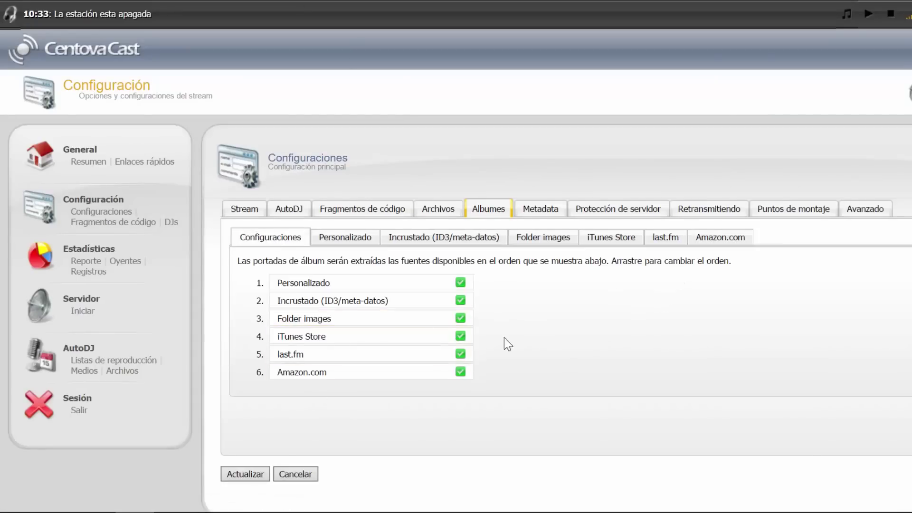
{"action": "left_click", "coordinate": [711, 245]}
{"action": "left_click", "coordinate": [440, 280]}
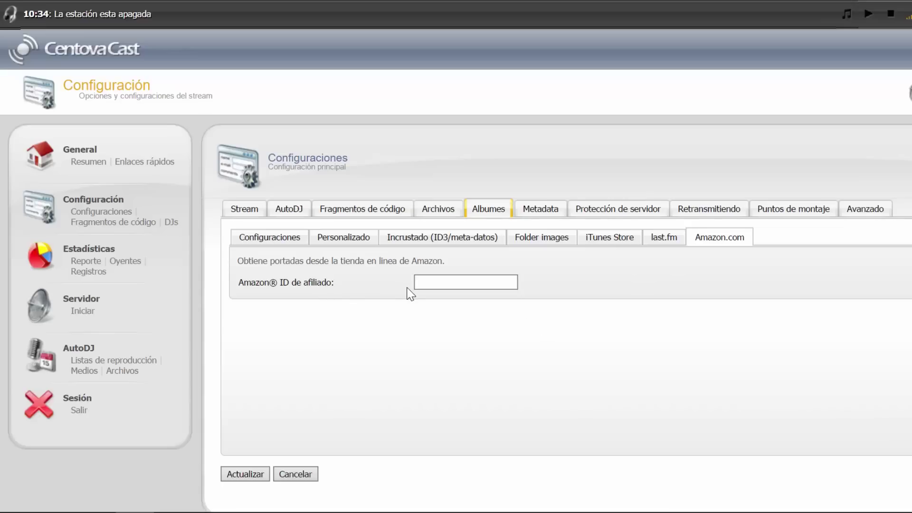
{"action": "left_click", "coordinate": [461, 280]}
Review the stream's metadata, server protection and relay settings
{"action": "left_click", "coordinate": [540, 220]}
{"action": "left_click", "coordinate": [619, 216]}
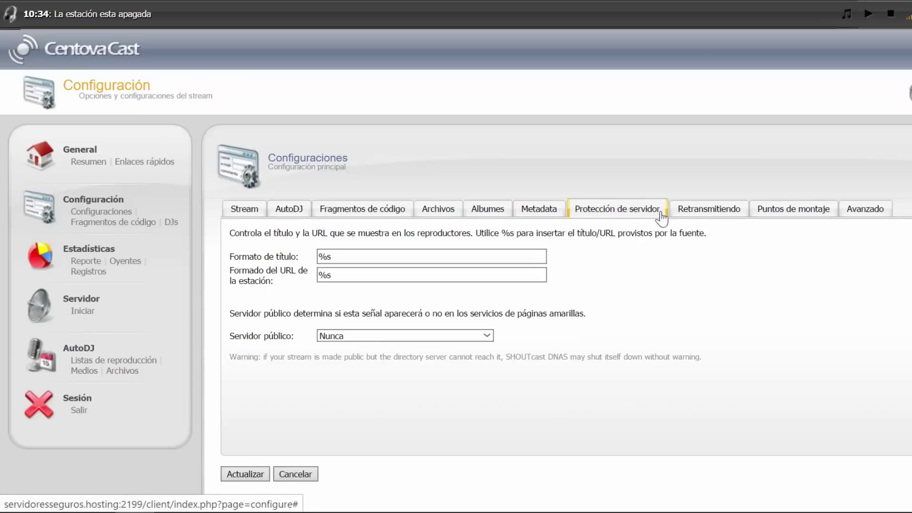
{"action": "left_click", "coordinate": [697, 214]}
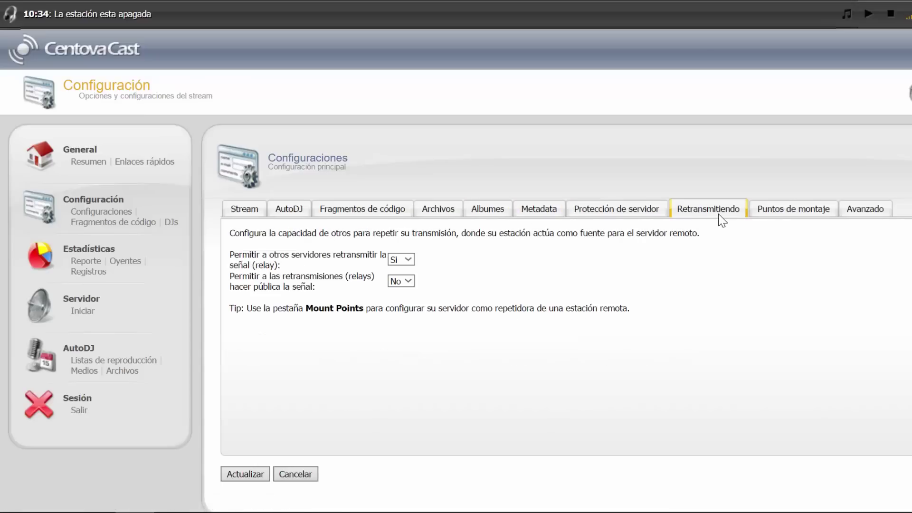
Set the AutoDJ mount point name of /stream to "Omar Mi radio"
{"action": "left_click", "coordinate": [785, 214]}
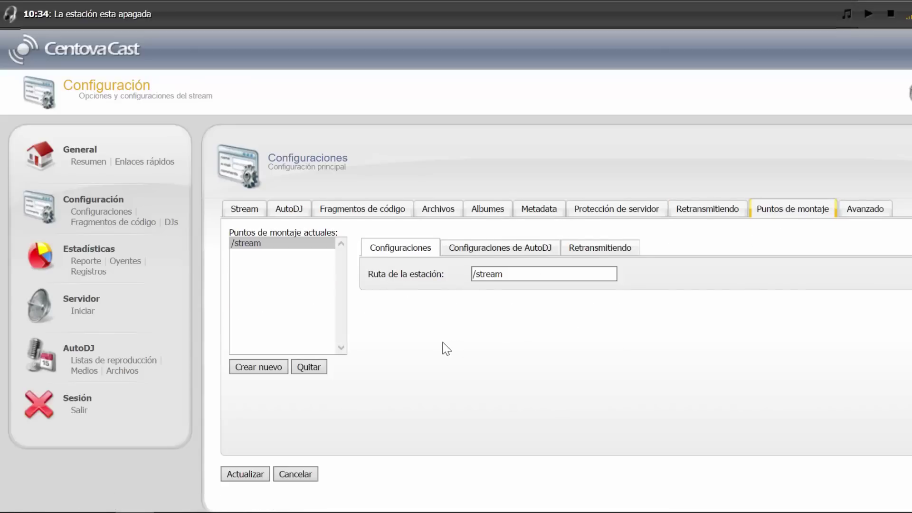
{"action": "left_click", "coordinate": [247, 244]}
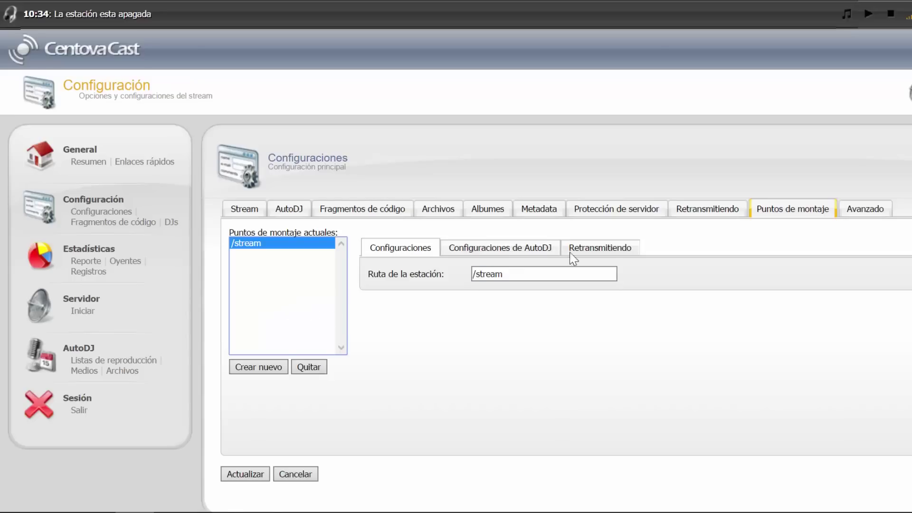
{"action": "left_click", "coordinate": [520, 249]}
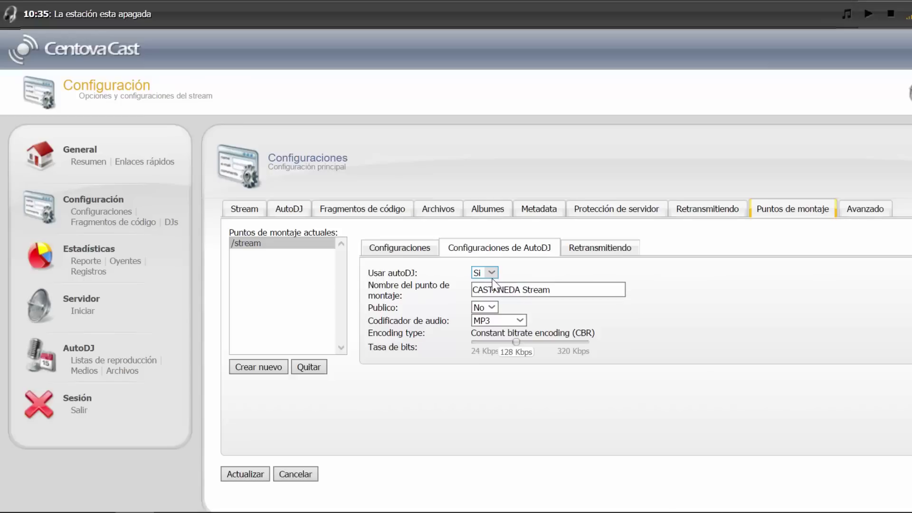
{"action": "left_click", "coordinate": [565, 290]}
{"action": "left_click_drag", "start_coordinate": [550, 290], "coordinate": [450, 287]}
{"action": "type", "text": "Oma"}
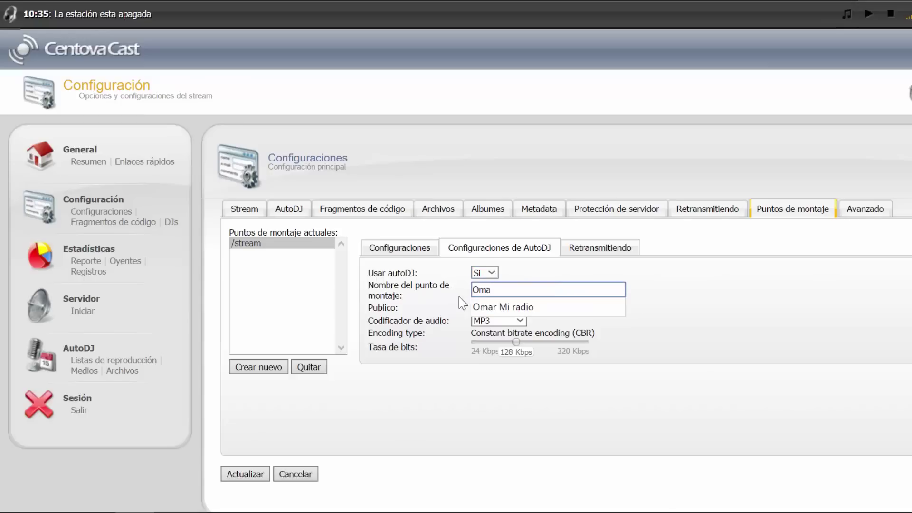
{"action": "key", "text": "Down"}
{"action": "key", "text": "Return"}
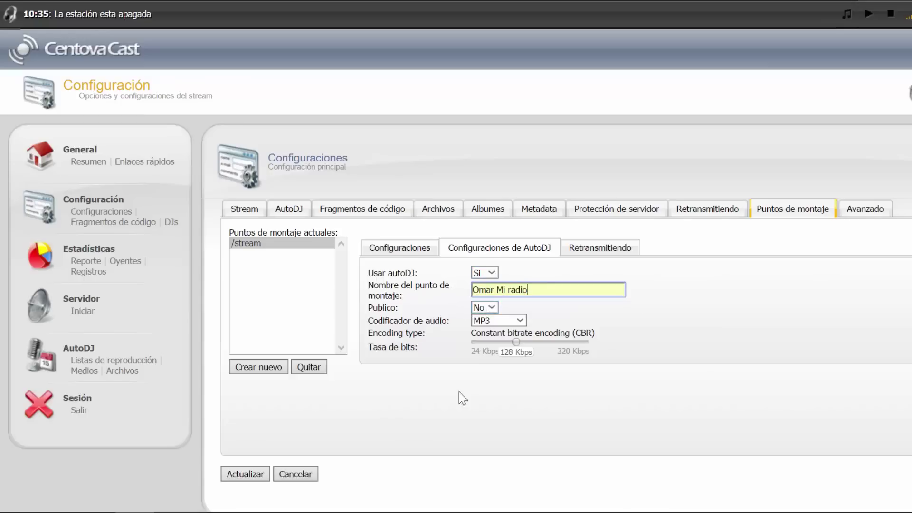
Make the /stream mount point public, keep MP3 as its audio encoder, and save the configuration
{"action": "left_click", "coordinate": [494, 309]}
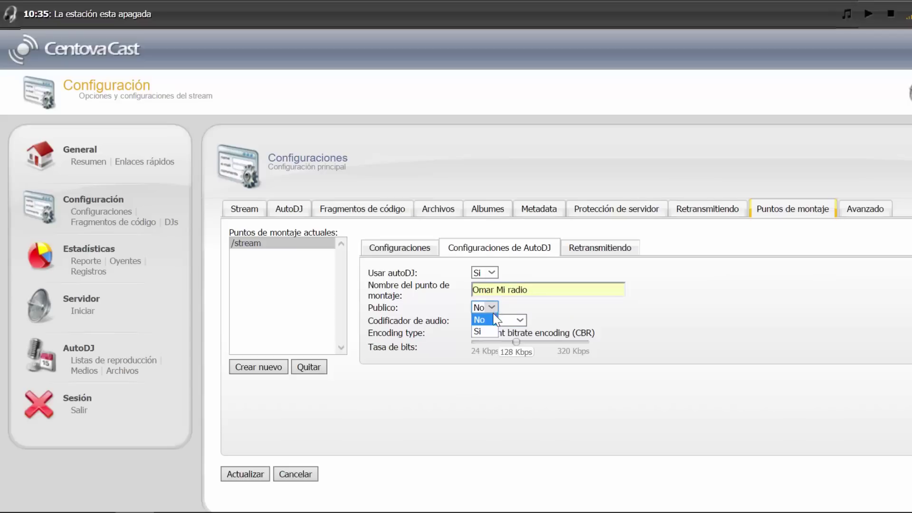
{"action": "left_click", "coordinate": [489, 330]}
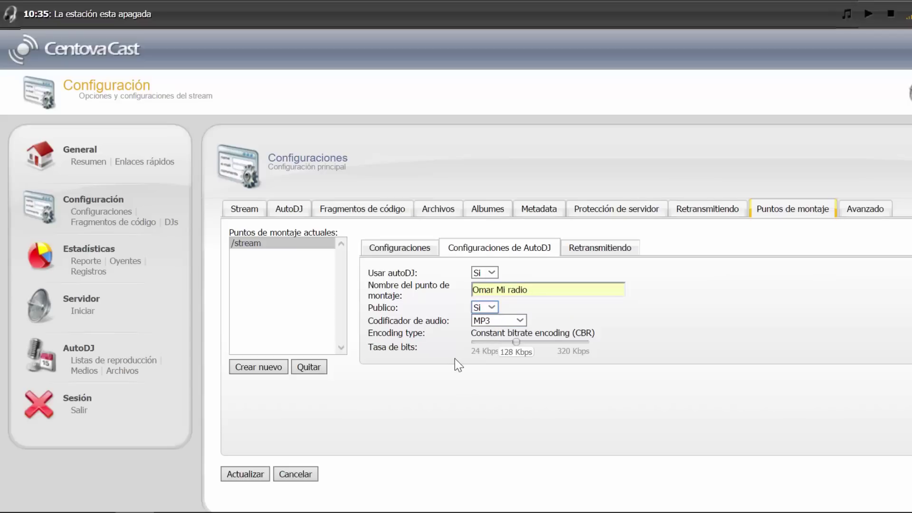
{"action": "left_click", "coordinate": [521, 321]}
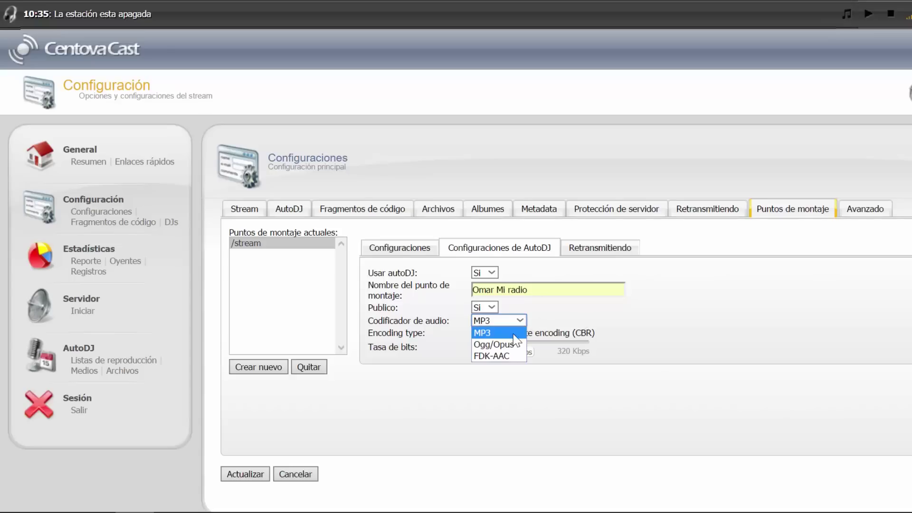
{"action": "left_click", "coordinate": [554, 392]}
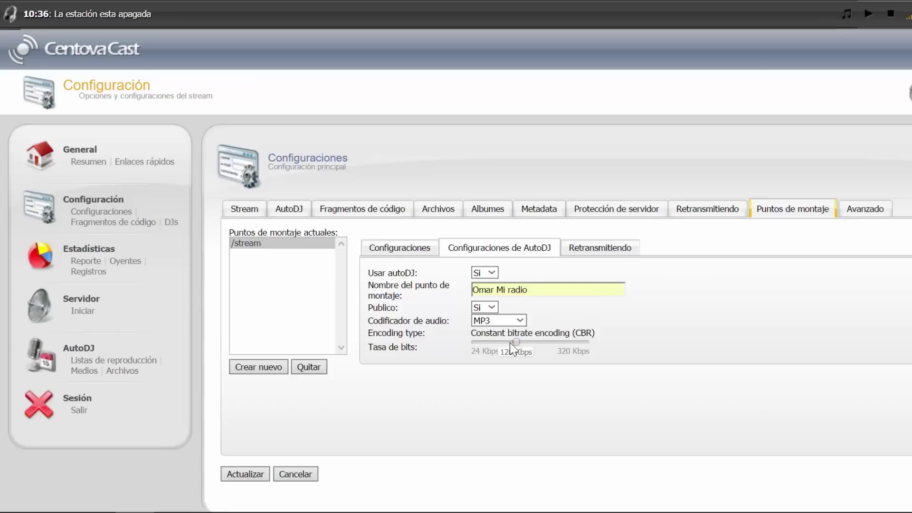
{"action": "left_click", "coordinate": [246, 478]}
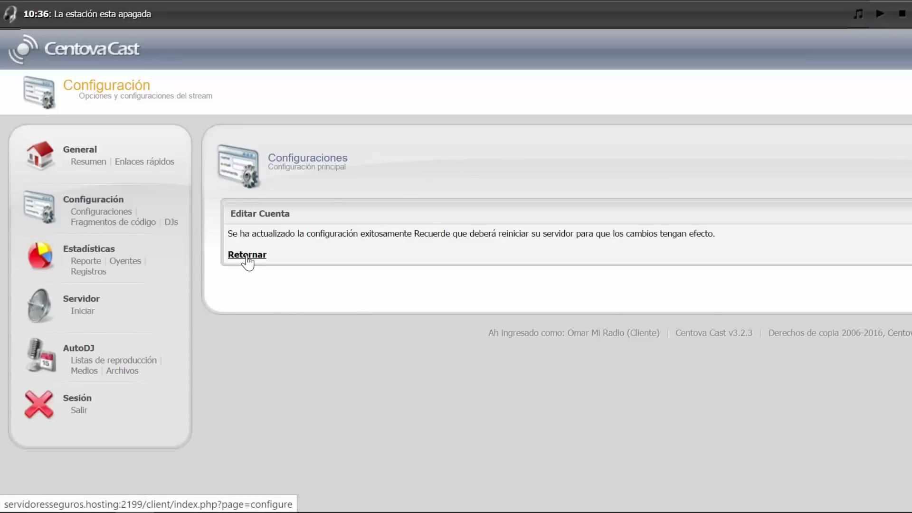
{"action": "left_click", "coordinate": [247, 256]}
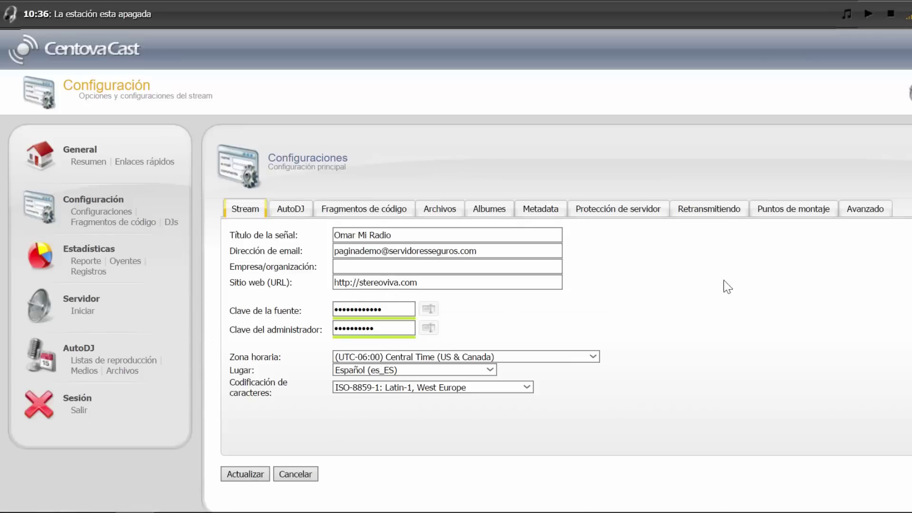
Check the saved relay and AutoDJ settings of the /stream mount point
{"action": "left_click", "coordinate": [784, 209]}
{"action": "left_click", "coordinate": [261, 245]}
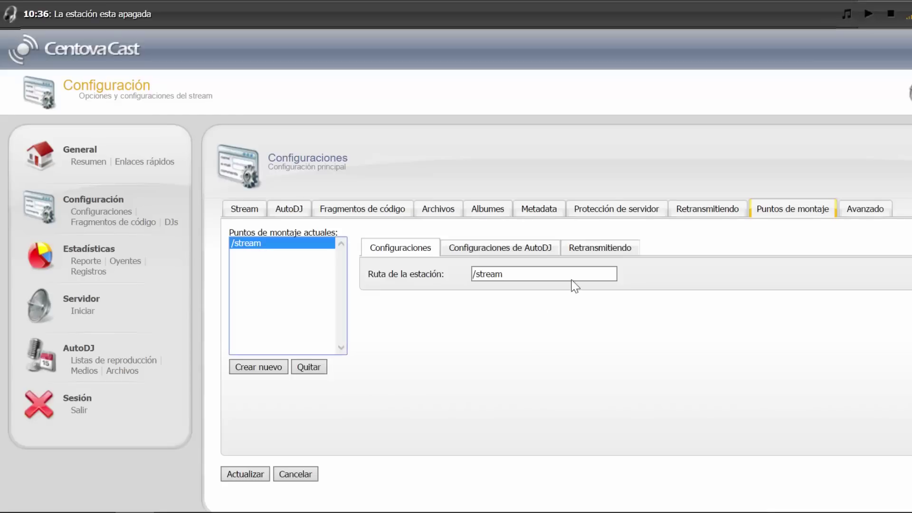
{"action": "left_click", "coordinate": [589, 249]}
{"action": "left_click", "coordinate": [517, 254]}
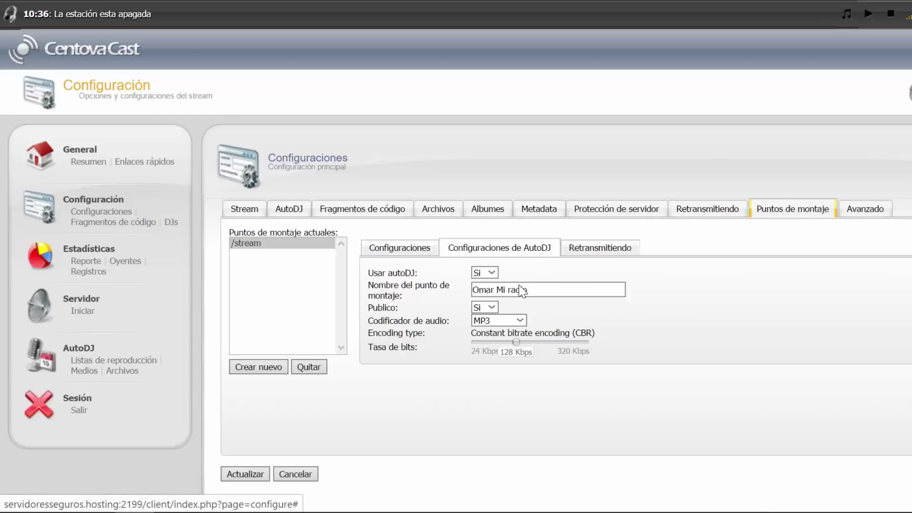
Allow relays to make the signal public and save the configuration
{"action": "left_click", "coordinate": [707, 209]}
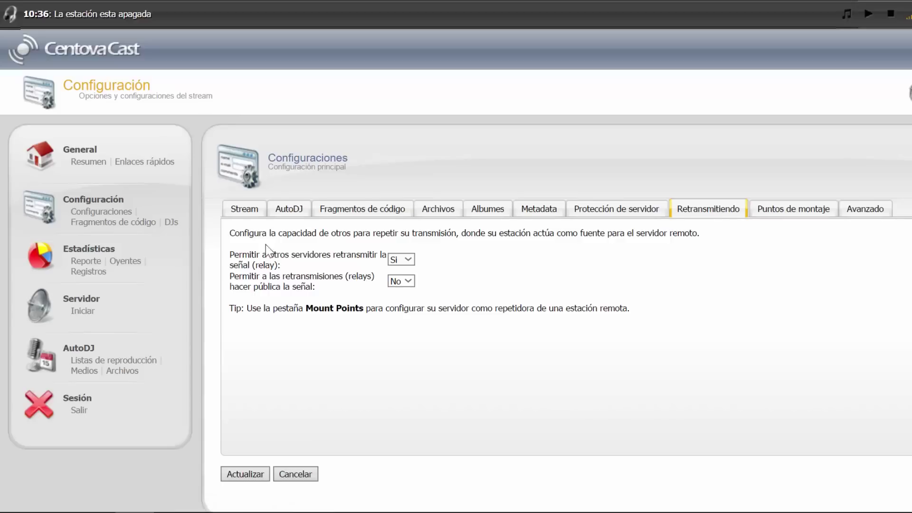
{"action": "left_click", "coordinate": [411, 281]}
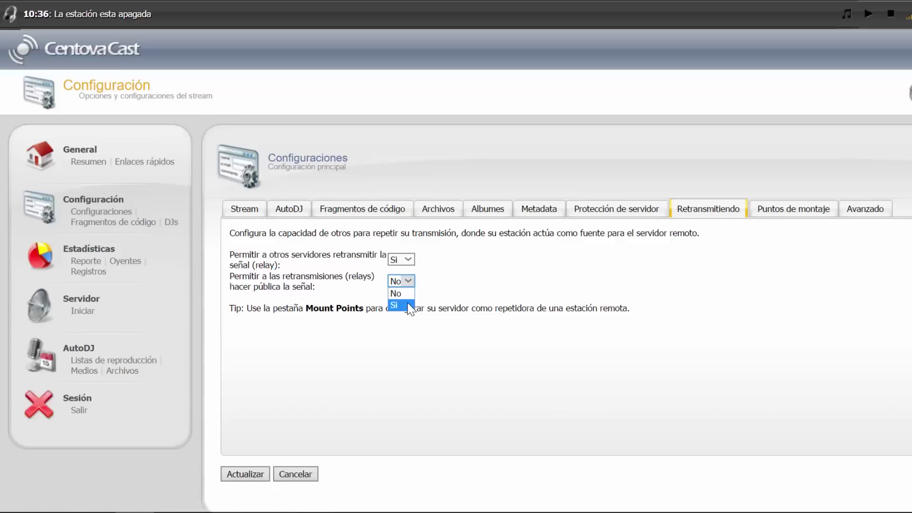
{"action": "left_click", "coordinate": [394, 292]}
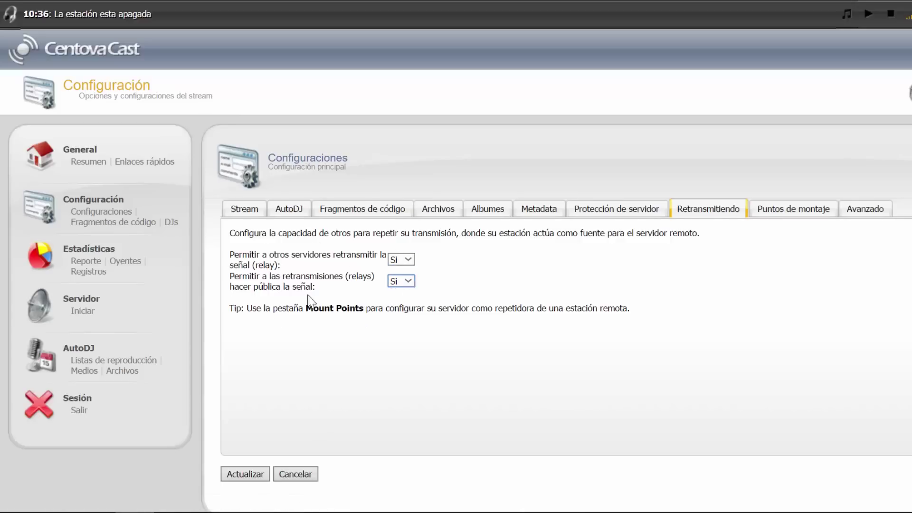
{"action": "left_click_drag", "start_coordinate": [248, 286], "coordinate": [327, 287]}
{"action": "left_click", "coordinate": [333, 295]}
{"action": "left_click", "coordinate": [246, 474]}
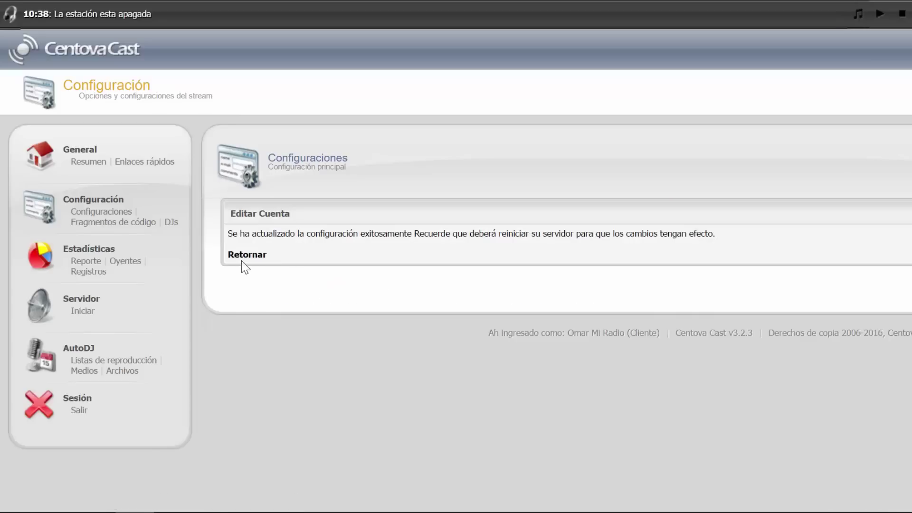
{"action": "left_click", "coordinate": [245, 257]}
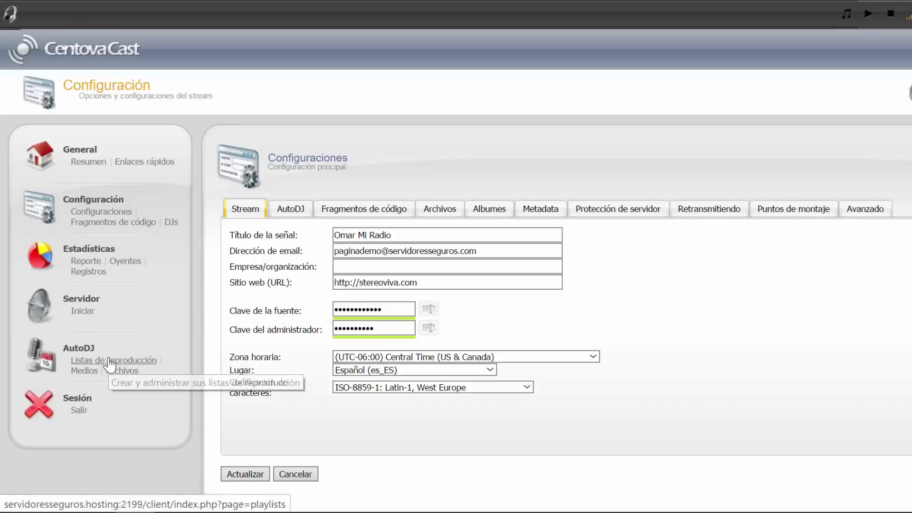
View the AutoDJ playlists and the media library, then return to the account summary
{"action": "left_click", "coordinate": [97, 363]}
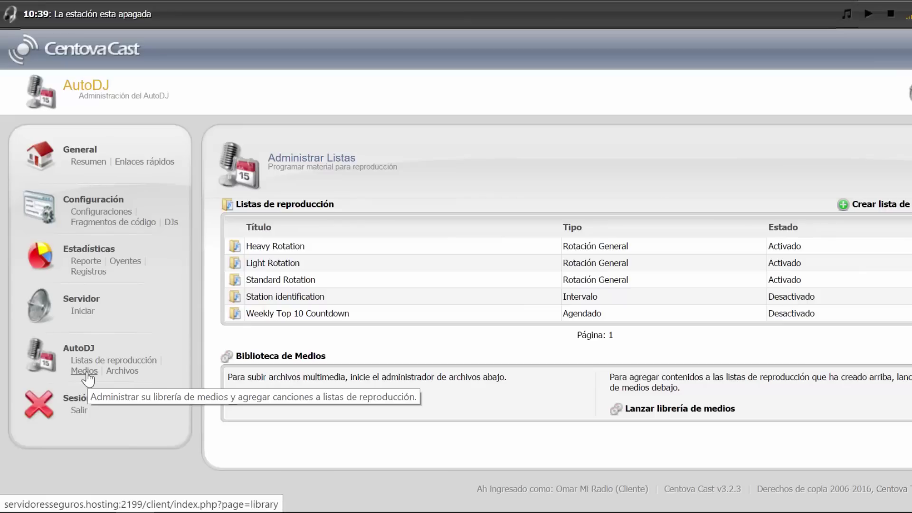
{"action": "left_click", "coordinate": [85, 371]}
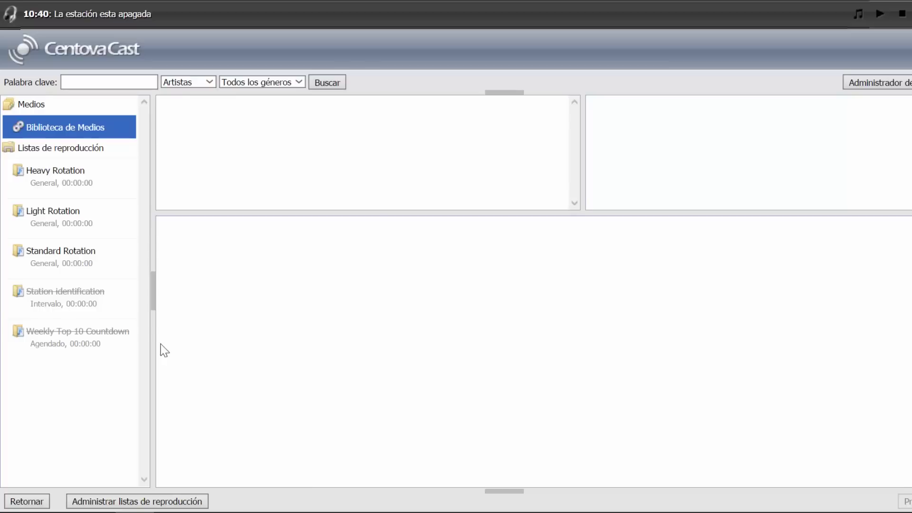
{"action": "left_click", "coordinate": [26, 501]}
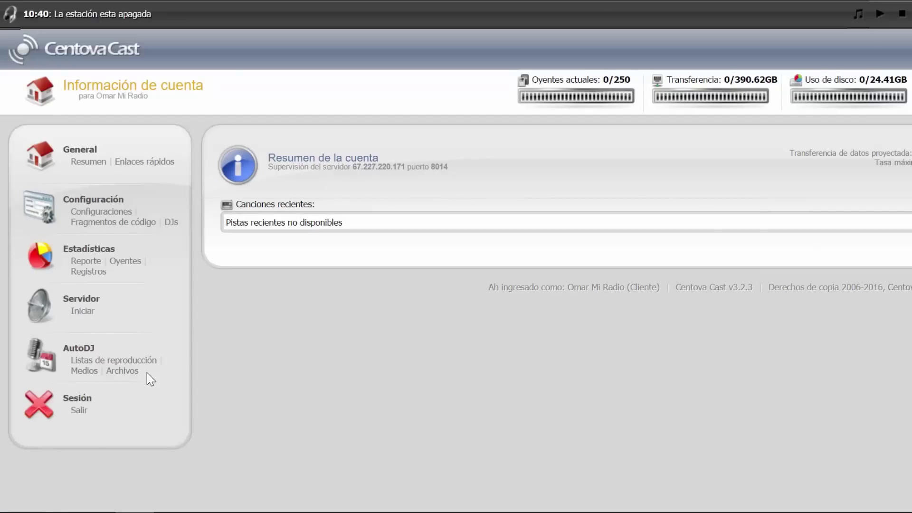
Open the AutoDJ file manager and bring up the file selection for an upload to the media folder
{"action": "left_click", "coordinate": [121, 375]}
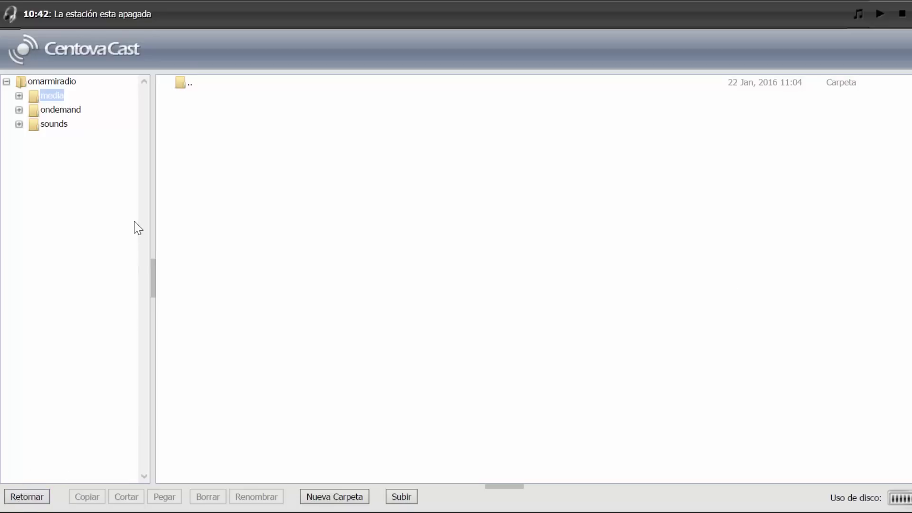
{"action": "right_click", "coordinate": [48, 98]}
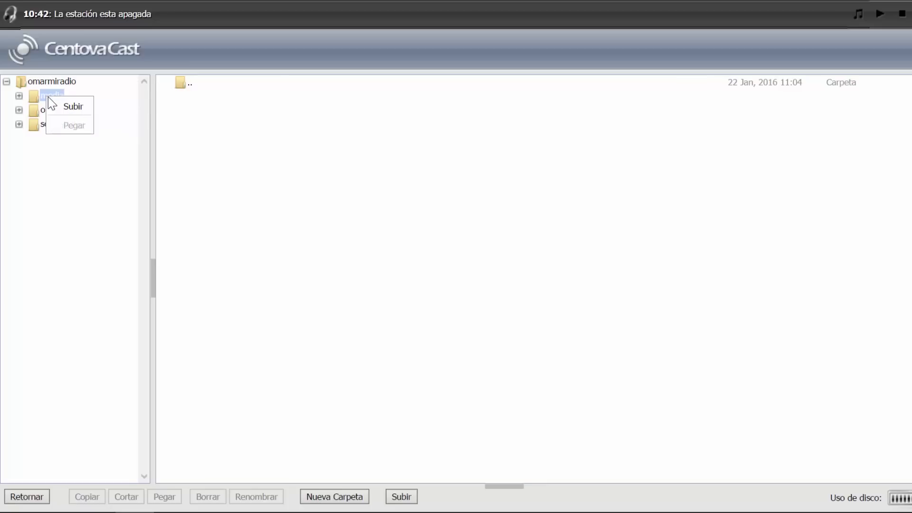
{"action": "left_click", "coordinate": [74, 109]}
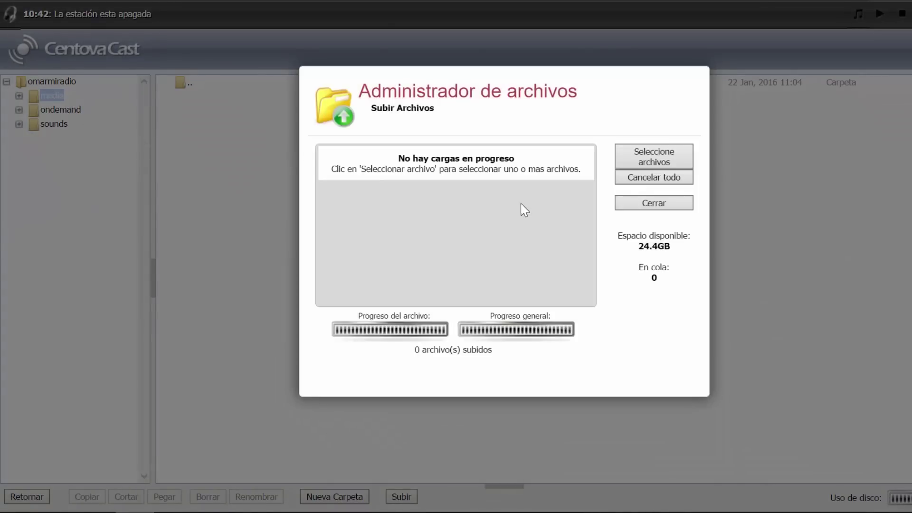
{"action": "left_click", "coordinate": [658, 156]}
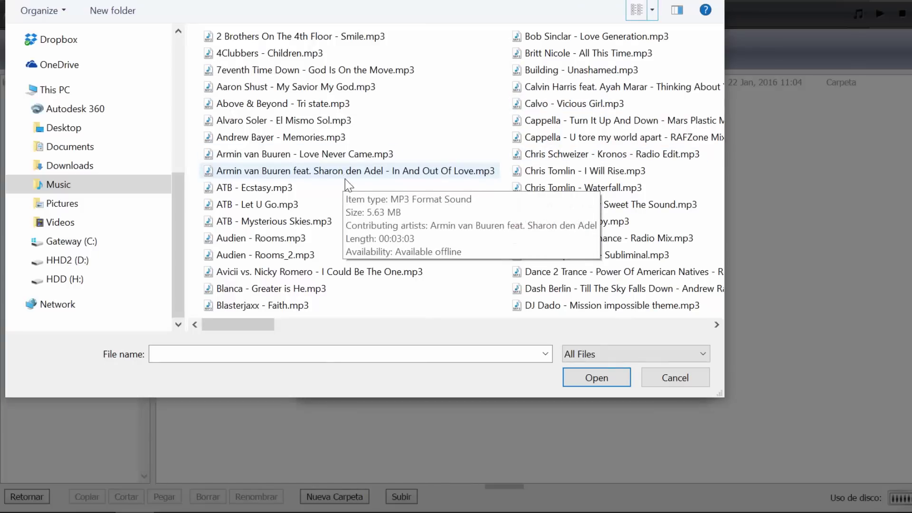
{"action": "left_click", "coordinate": [289, 38]}
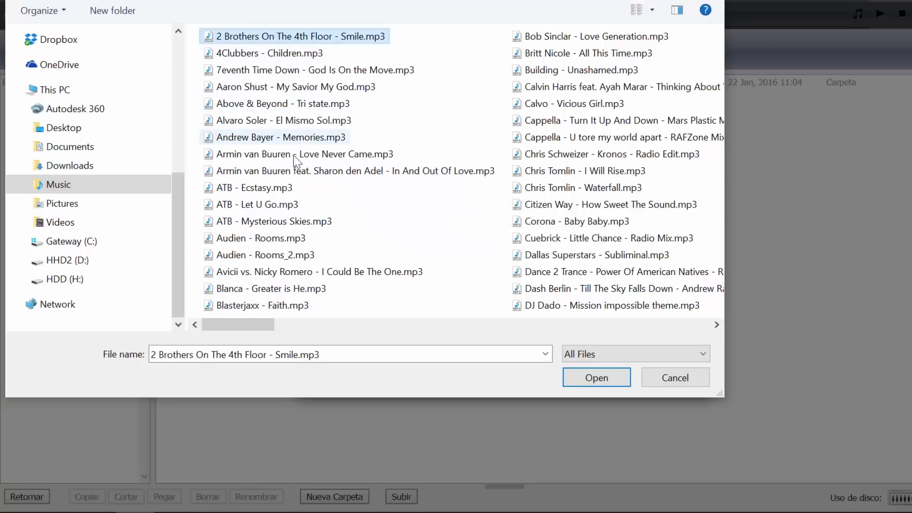
{"action": "left_click", "coordinate": [288, 72]}
{"action": "left_click", "coordinate": [291, 119]}
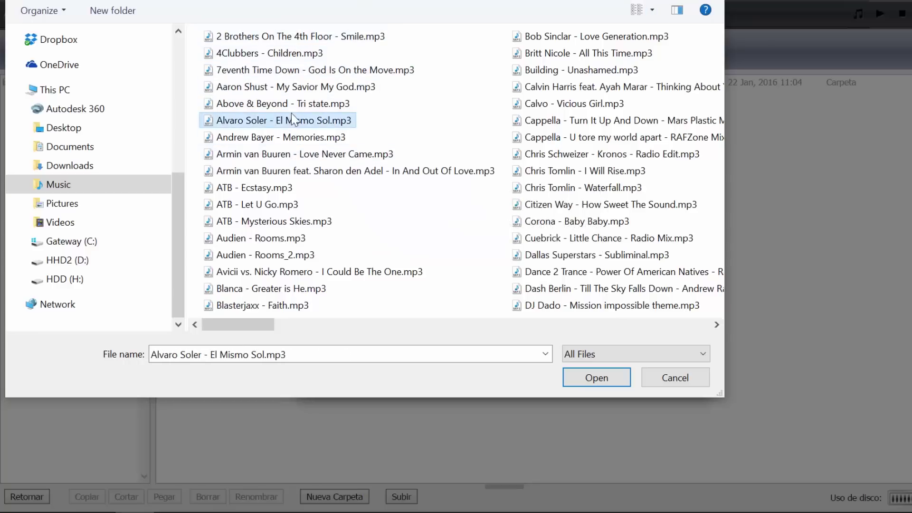
Upload the Smile, Children, God Is On the Move, Love Never Came and Let U Go MP3 files to the media folder
{"action": "left_click", "coordinate": [282, 37]}
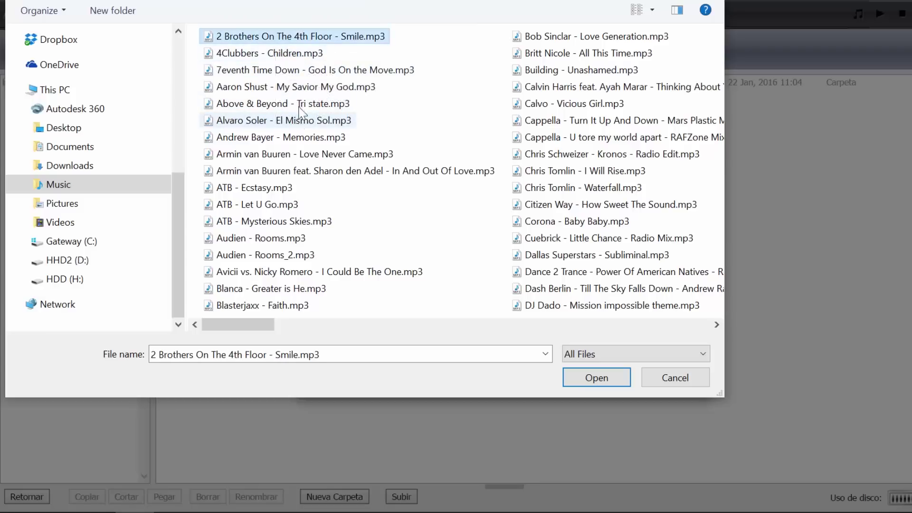
{"action": "left_click", "coordinate": [290, 53], "text": "ctrl"}
{"action": "left_click", "coordinate": [292, 70], "text": "ctrl"}
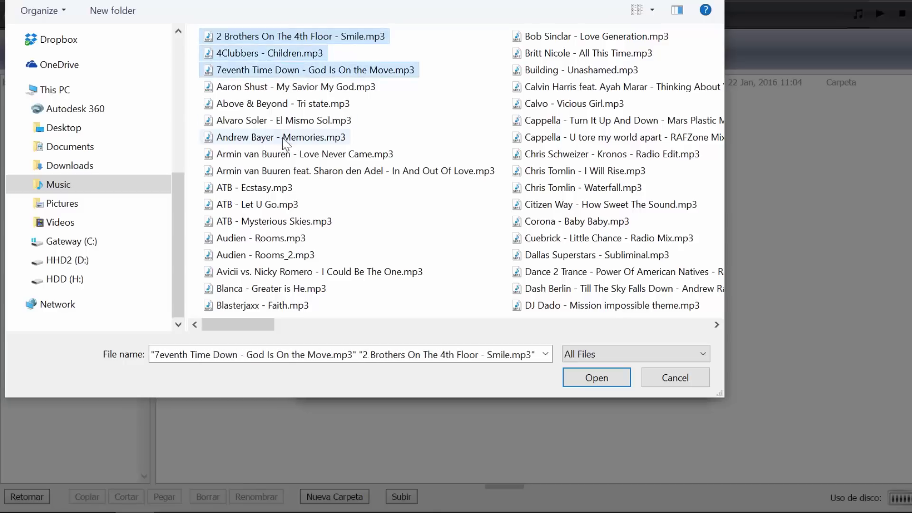
{"action": "left_click", "coordinate": [285, 154], "text": "ctrl"}
{"action": "left_click", "coordinate": [285, 205], "text": "ctrl"}
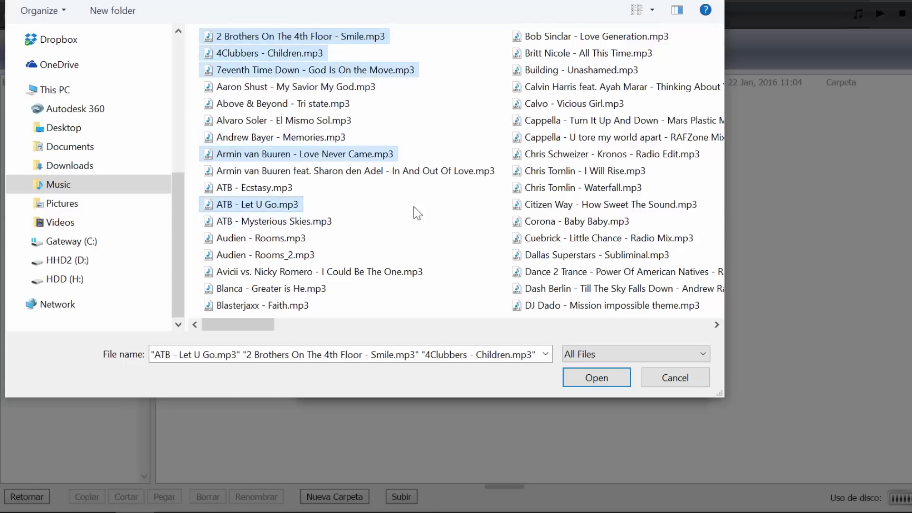
{"action": "left_click", "coordinate": [589, 379]}
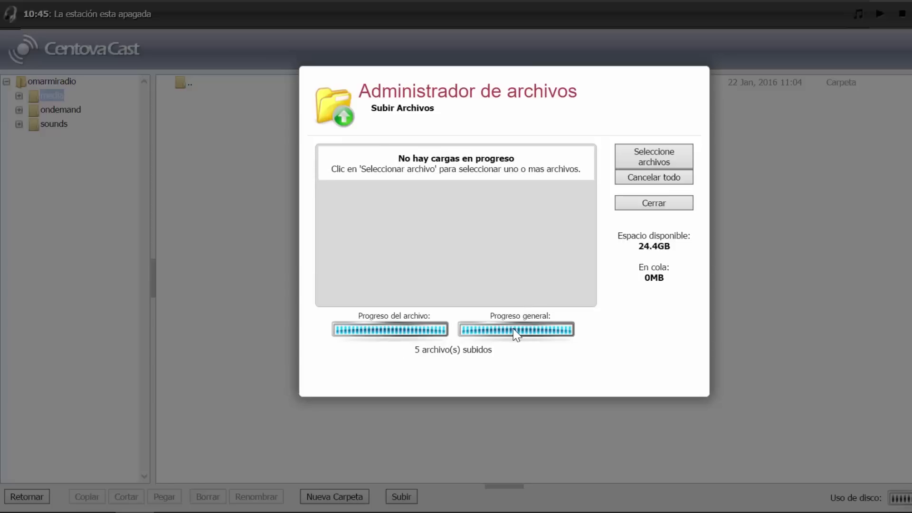
{"action": "left_click", "coordinate": [654, 204]}
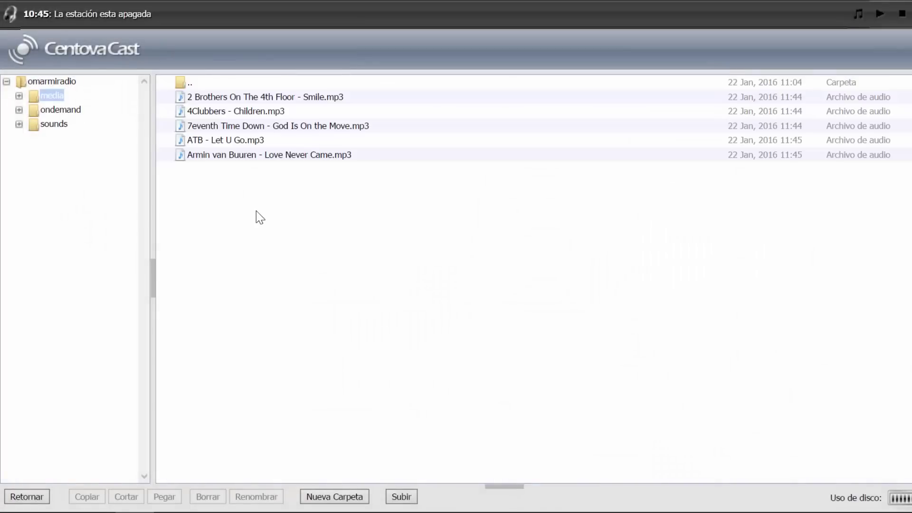
Examine the file actions available for the uploaded songs in the media folder, including copying and uploading more files
{"action": "left_click", "coordinate": [217, 100]}
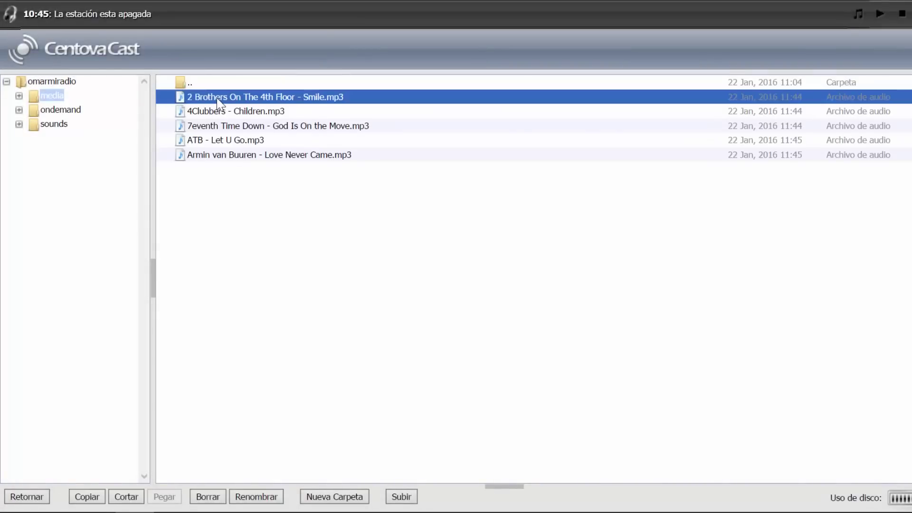
{"action": "right_click", "coordinate": [234, 101]}
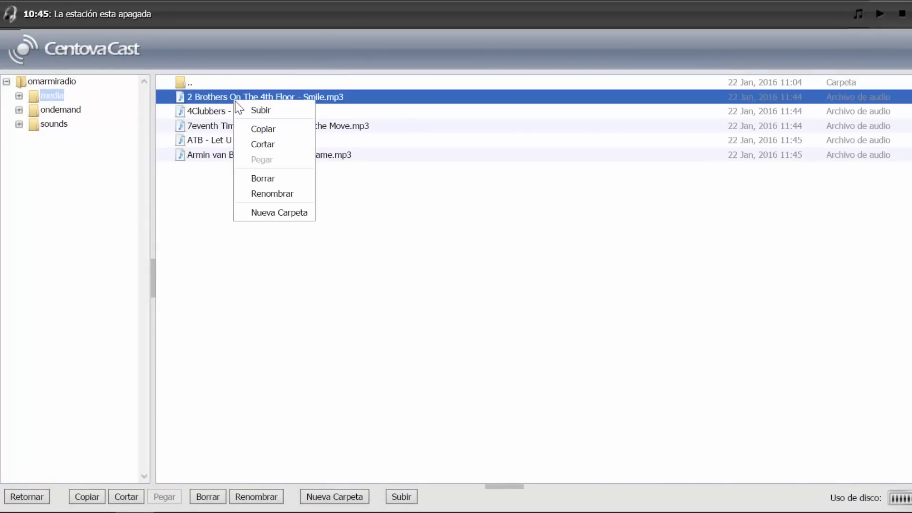
{"action": "left_click", "coordinate": [229, 101]}
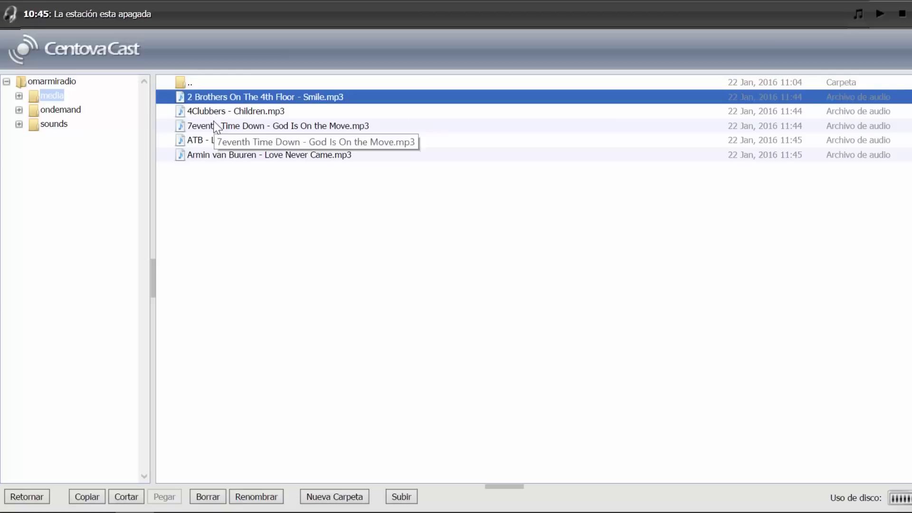
{"action": "right_click", "coordinate": [227, 96]}
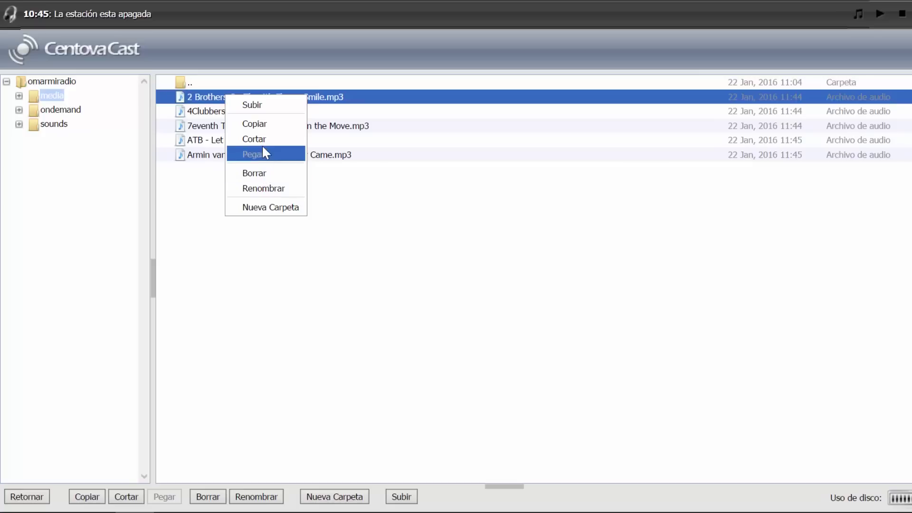
{"action": "left_click", "coordinate": [261, 123]}
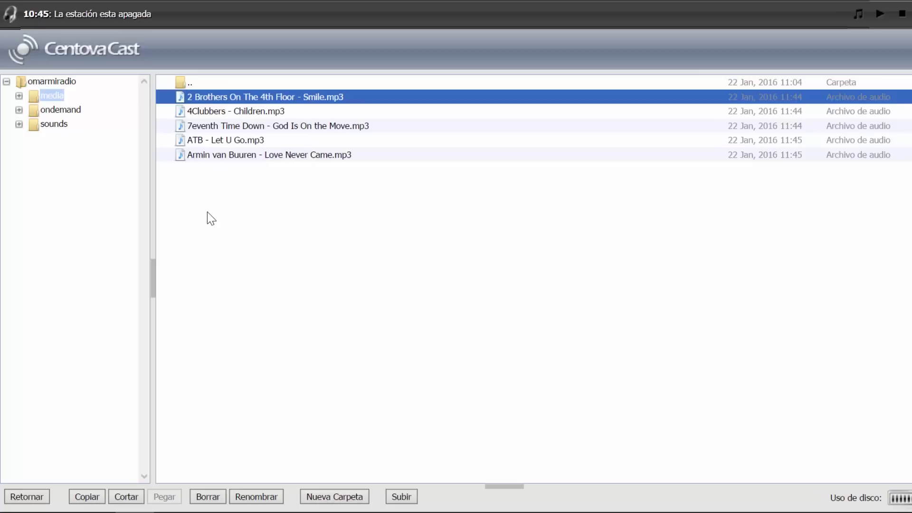
{"action": "right_click", "coordinate": [207, 212]}
{"action": "left_click", "coordinate": [201, 194]}
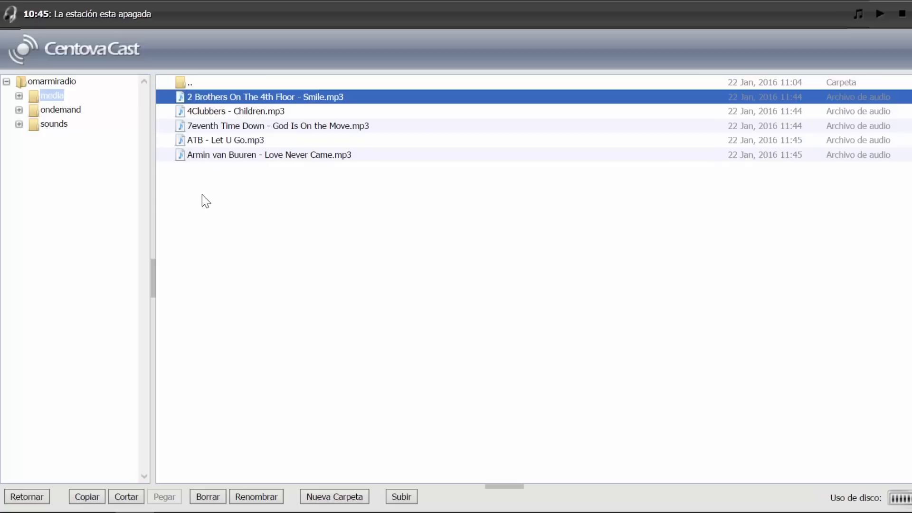
{"action": "right_click", "coordinate": [251, 102]}
{"action": "left_click", "coordinate": [270, 108]}
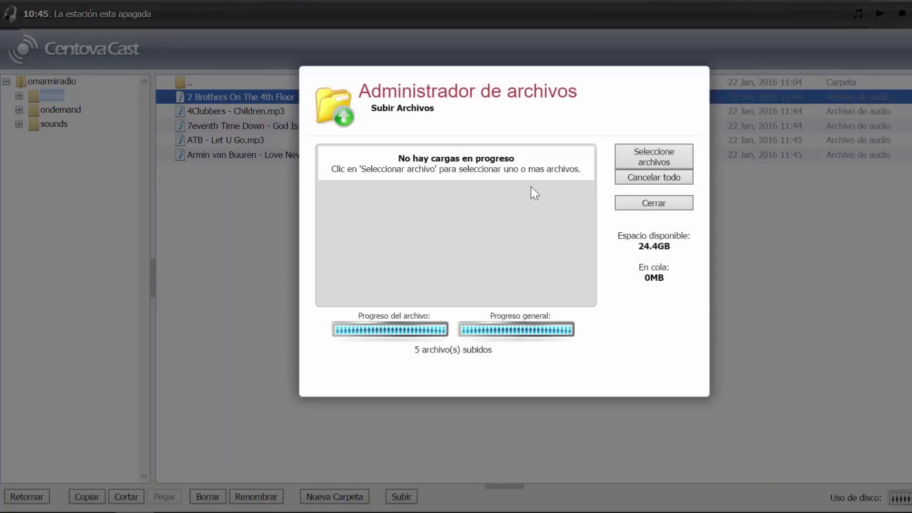
{"action": "left_click", "coordinate": [642, 203]}
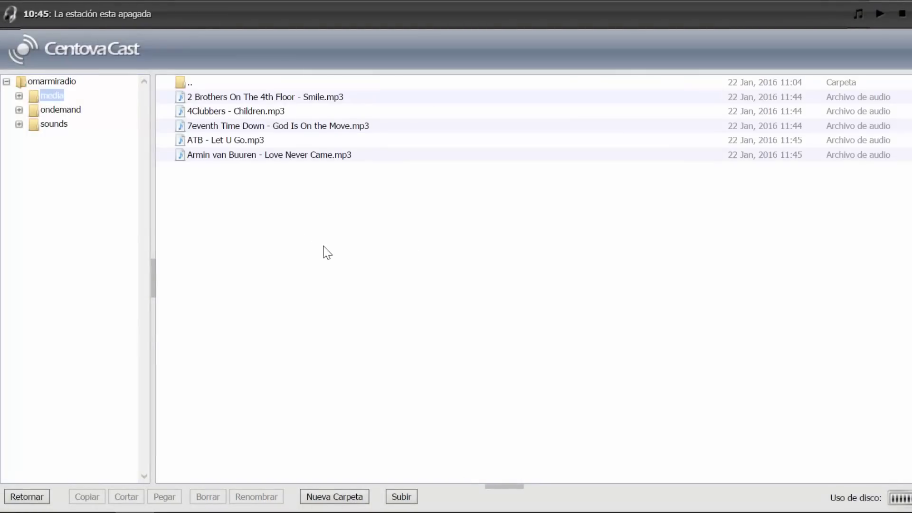
{"action": "left_click", "coordinate": [232, 125]}
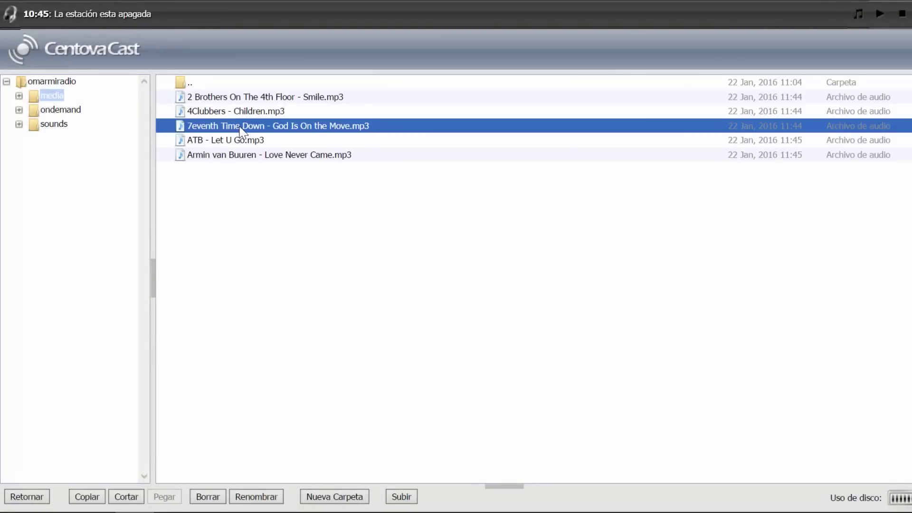
{"action": "right_click", "coordinate": [240, 129]}
{"action": "left_click", "coordinate": [200, 213]}
Leave the file manager, open the media library and browse 2 Brothers On The 4th Floor's Dreams album to its Smile track
{"action": "left_click", "coordinate": [39, 495]}
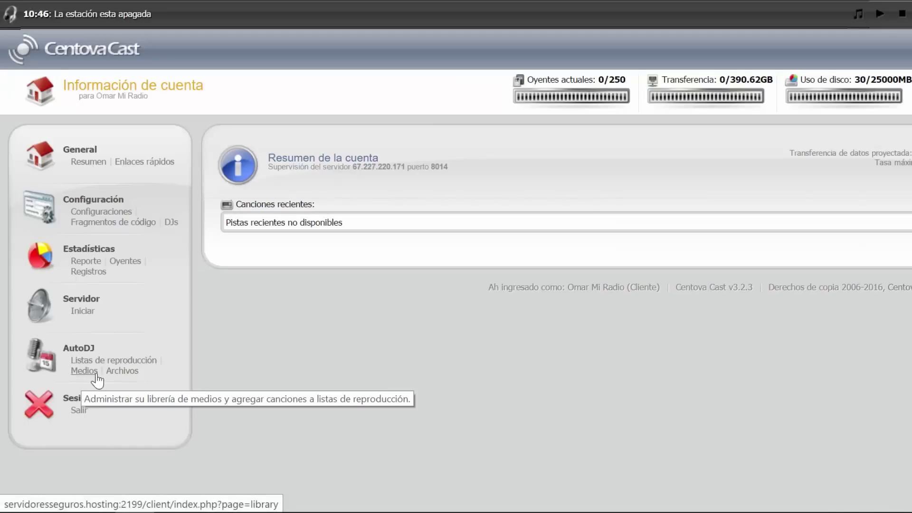
{"action": "left_click", "coordinate": [82, 373]}
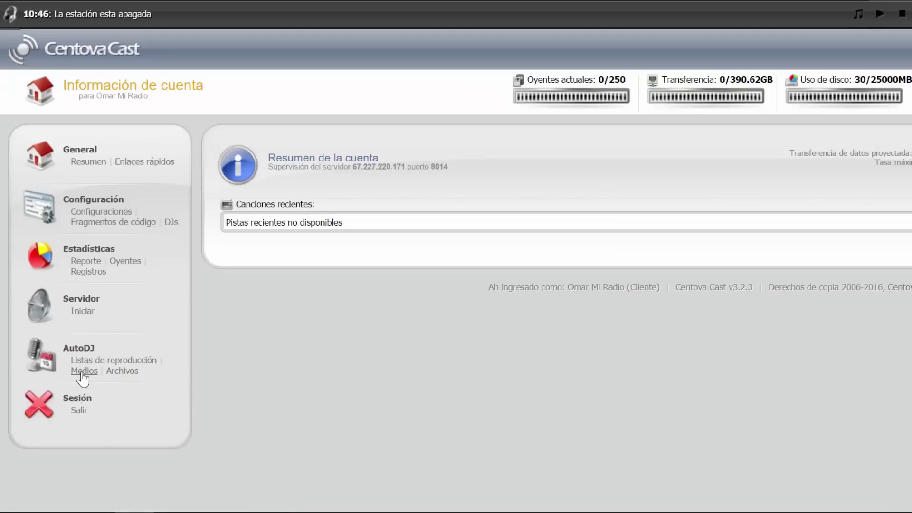
{"action": "left_click_drag", "start_coordinate": [318, 213], "coordinate": [316, 254]}
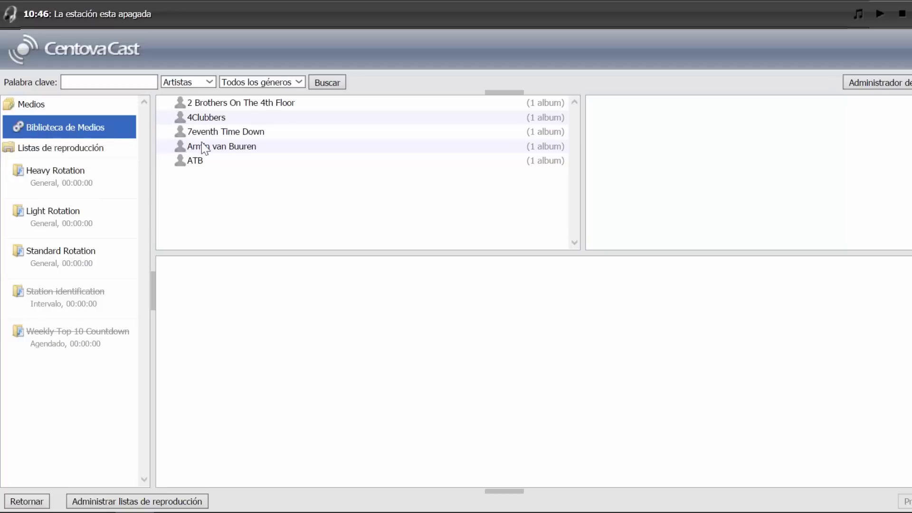
{"action": "left_click", "coordinate": [213, 101]}
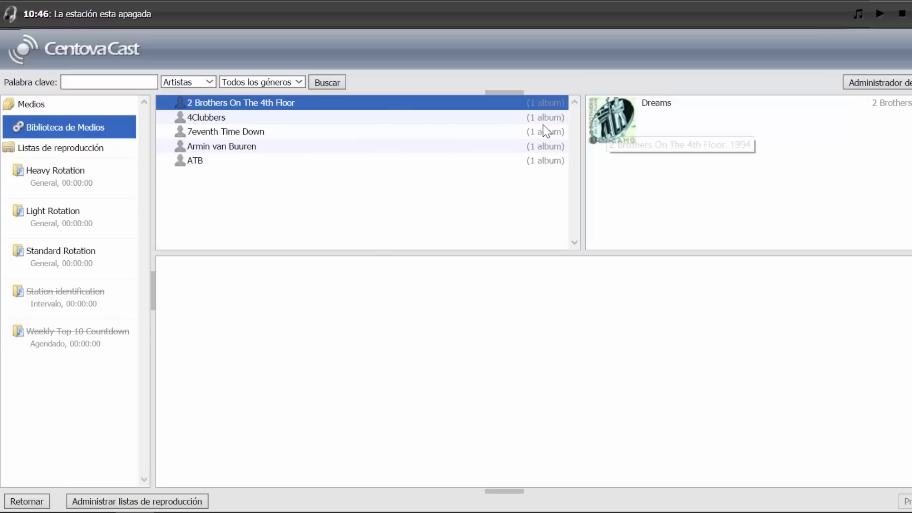
{"action": "left_click", "coordinate": [605, 121]}
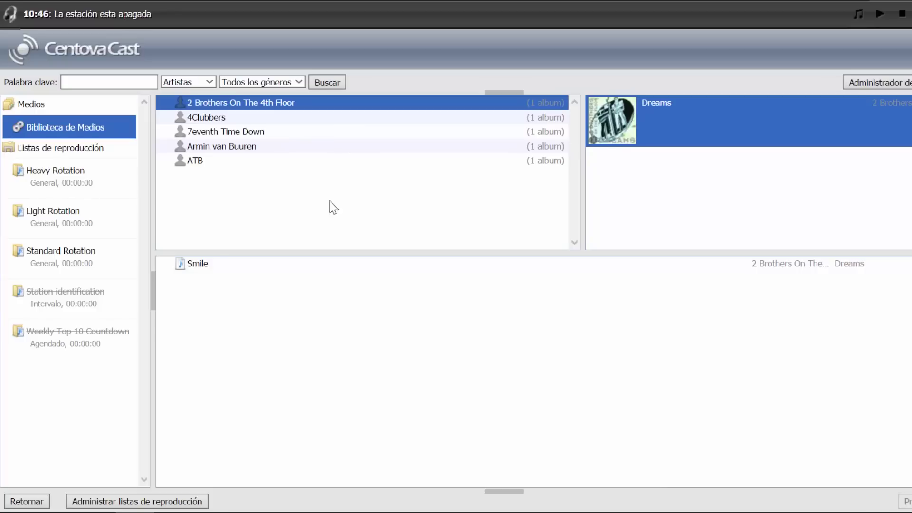
{"action": "left_click", "coordinate": [198, 267]}
Browse the 4Clubbers and Armin van Buuren entries, then select the Smile track in the Dreams album again
{"action": "left_click", "coordinate": [209, 118]}
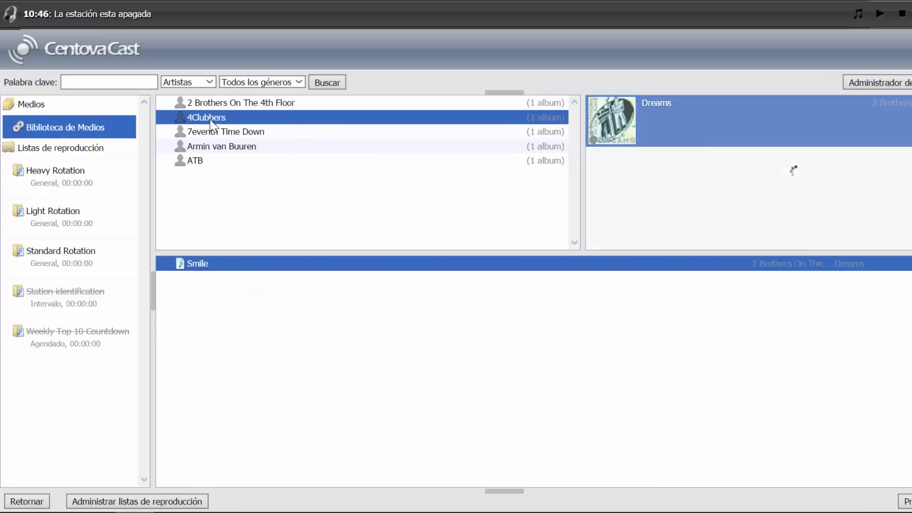
{"action": "left_click", "coordinate": [214, 145]}
{"action": "left_click", "coordinate": [218, 102]}
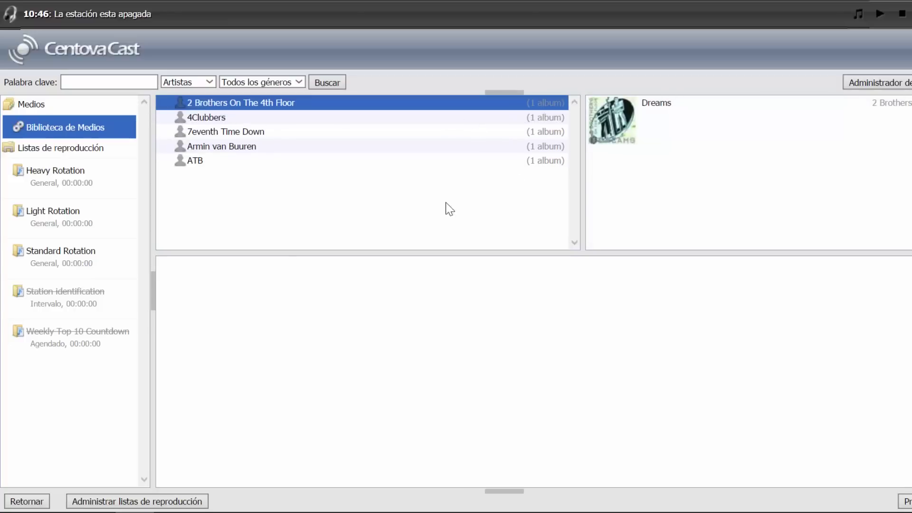
{"action": "left_click", "coordinate": [626, 119]}
{"action": "left_click", "coordinate": [193, 267]}
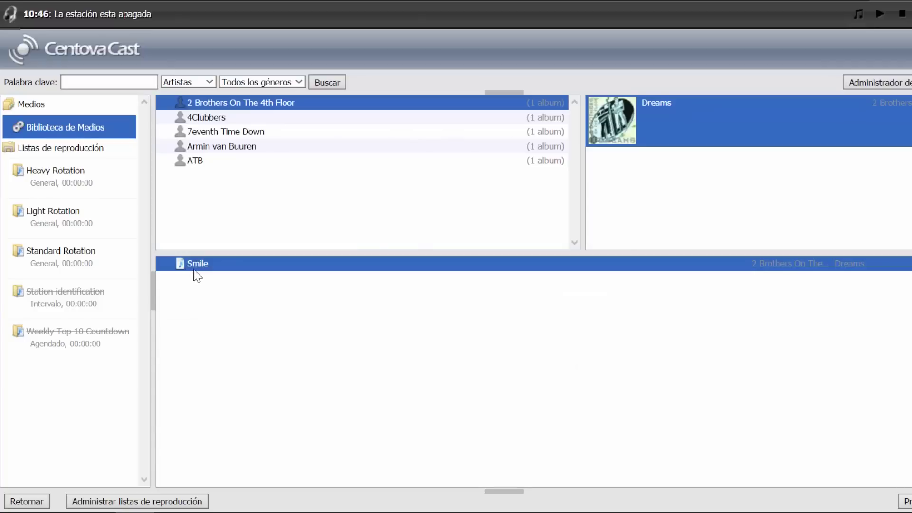
{"action": "mouse_move", "coordinate": [193, 267]}
{"action": "left_mouse_down"}
{"action": "mouse_move", "coordinate": [112, 240]}
{"action": "mouse_move", "coordinate": [206, 271]}
{"action": "left_mouse_up"}
Switch to FileZilla and set the connection host to 67.227.220.171
{"action": "key", "text": "alt+Tab"}
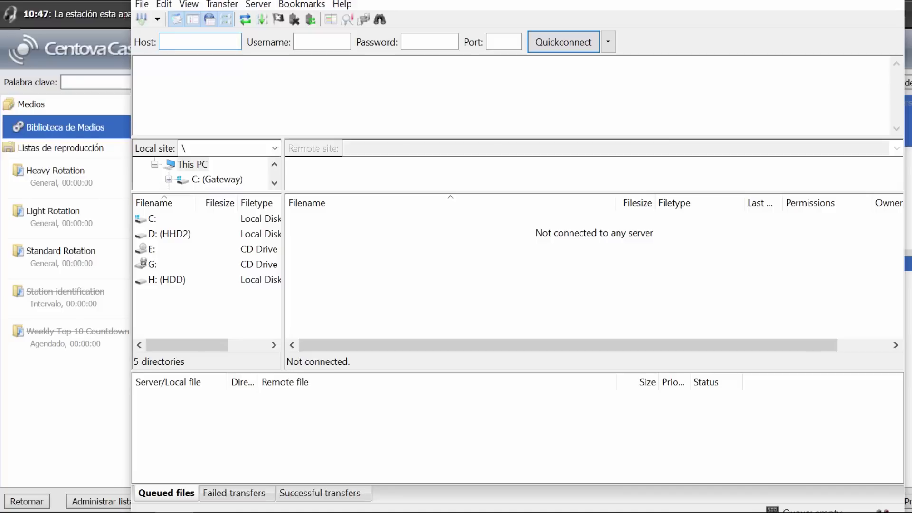
{"action": "left_click", "coordinate": [556, 41]}
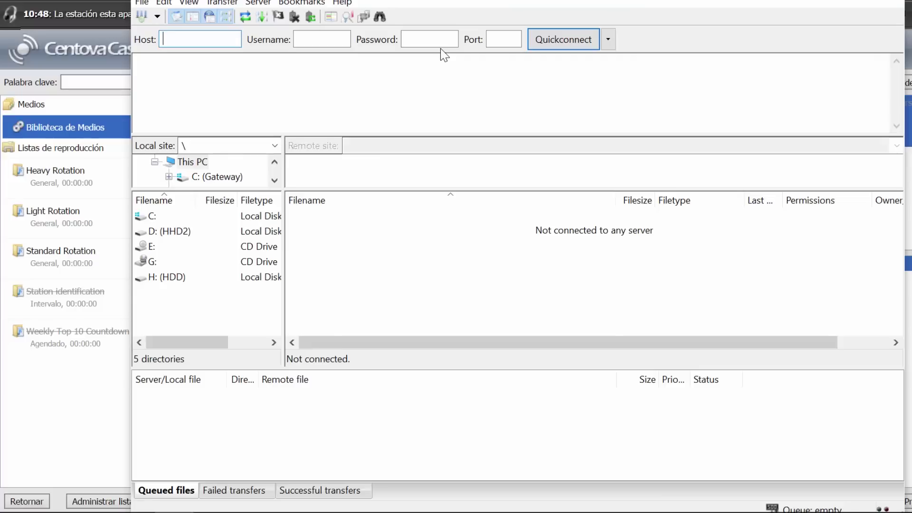
{"action": "type", "text": "67.227.220.171"}
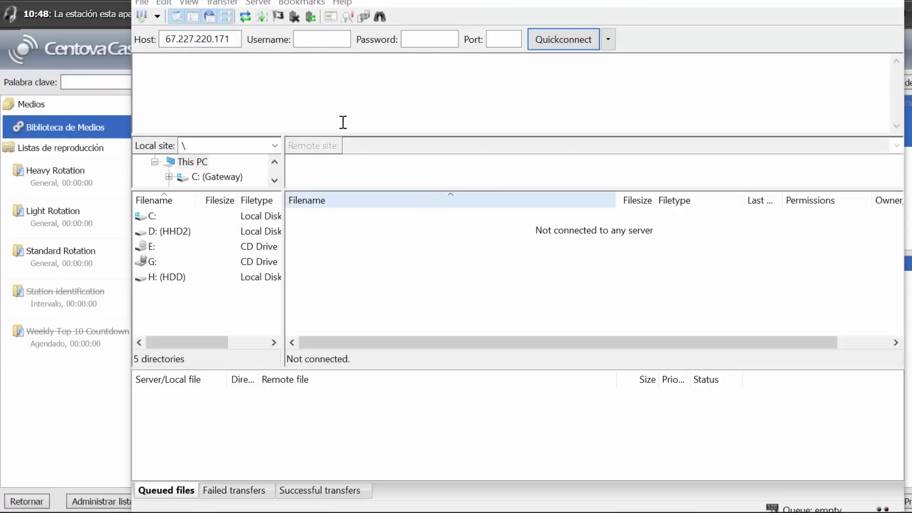
Enter the FTP account's username and password, set the port to 2121 and connect to the server
{"action": "left_click", "coordinate": [312, 43]}
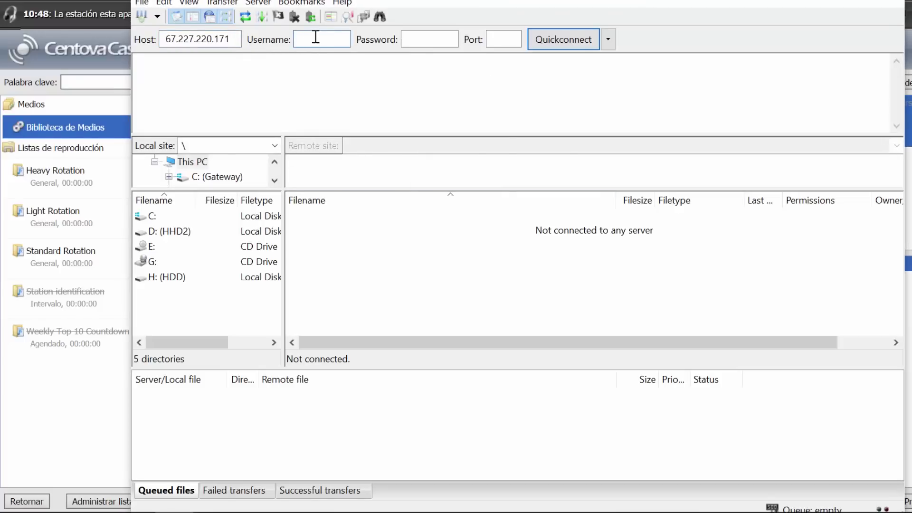
{"action": "right_click", "coordinate": [314, 32]}
{"action": "left_click", "coordinate": [351, 95]}
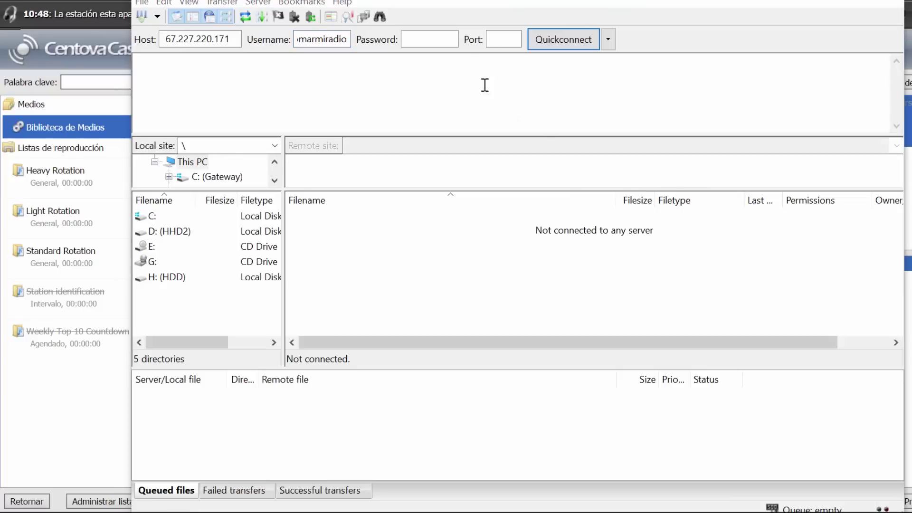
{"action": "right_click", "coordinate": [434, 37]}
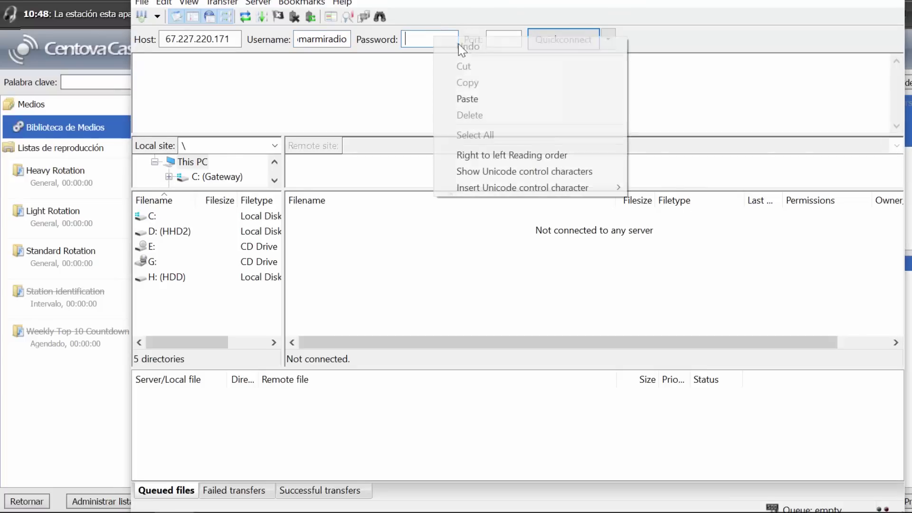
{"action": "left_click", "coordinate": [468, 99]}
{"action": "left_click", "coordinate": [505, 39]}
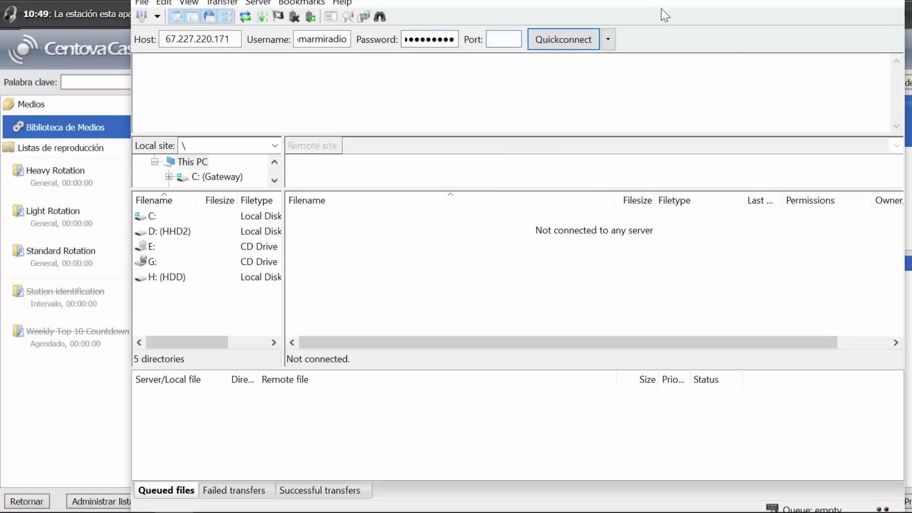
{"action": "type", "text": "2121"}
{"action": "left_click", "coordinate": [559, 42]}
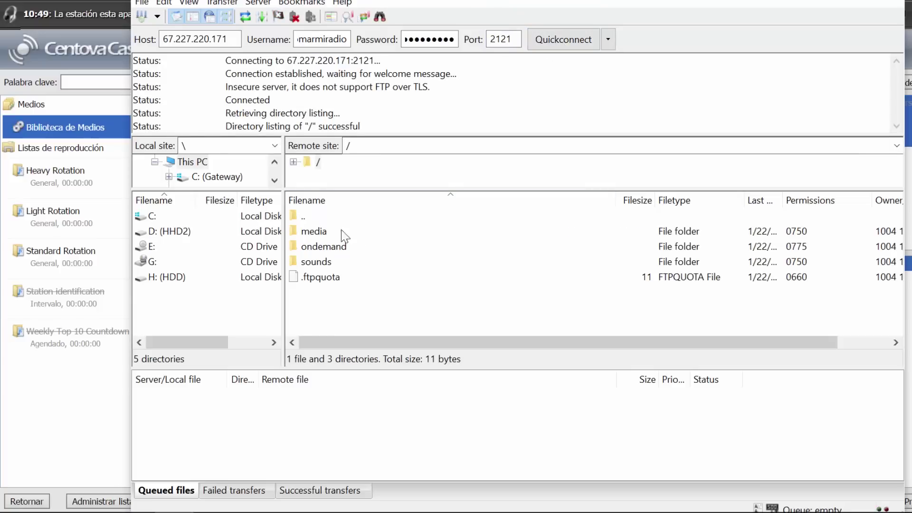
Open the server's media folder and place the local A subir music folder window beside the FTP client
{"action": "mouse_move", "coordinate": [399, 1]}
{"action": "left_mouse_down"}
{"action": "mouse_move", "coordinate": [816, 15]}
{"action": "mouse_move", "coordinate": [406, 3]}
{"action": "left_mouse_up"}
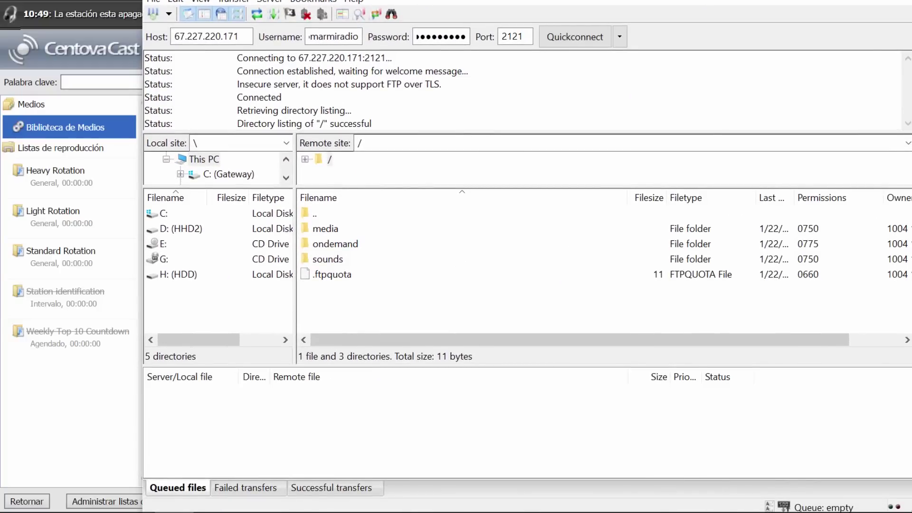
{"action": "double_click", "coordinate": [330, 229]}
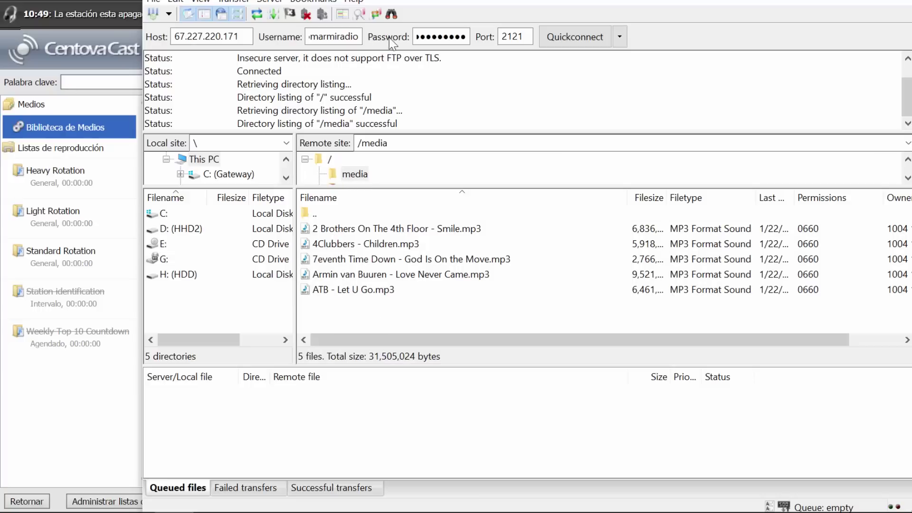
{"action": "key", "text": "super+Right"}
{"action": "key", "text": "super+Left"}
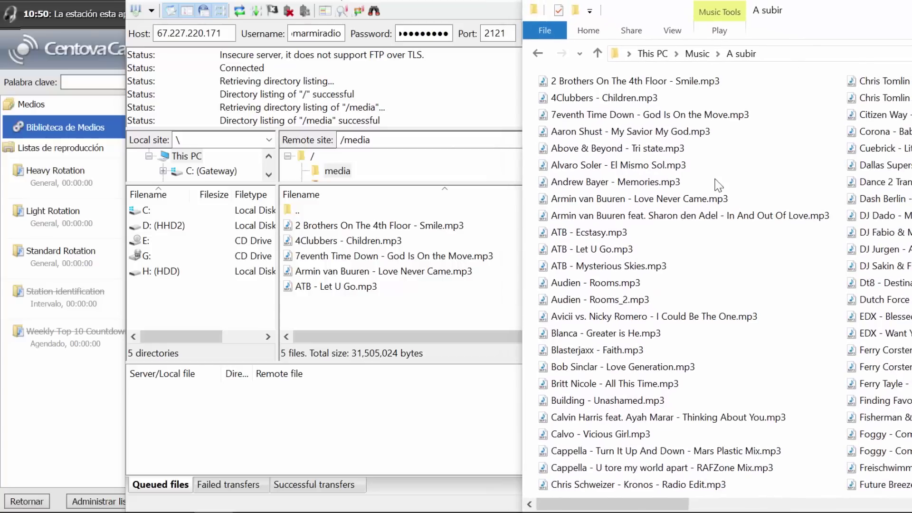
Upload the five songs from ATB - Mysterious Skies.mp3 through Blanca - Greater is He.mp3 to the server's media folder and view the transfer queue
{"action": "left_click", "coordinate": [600, 250]}
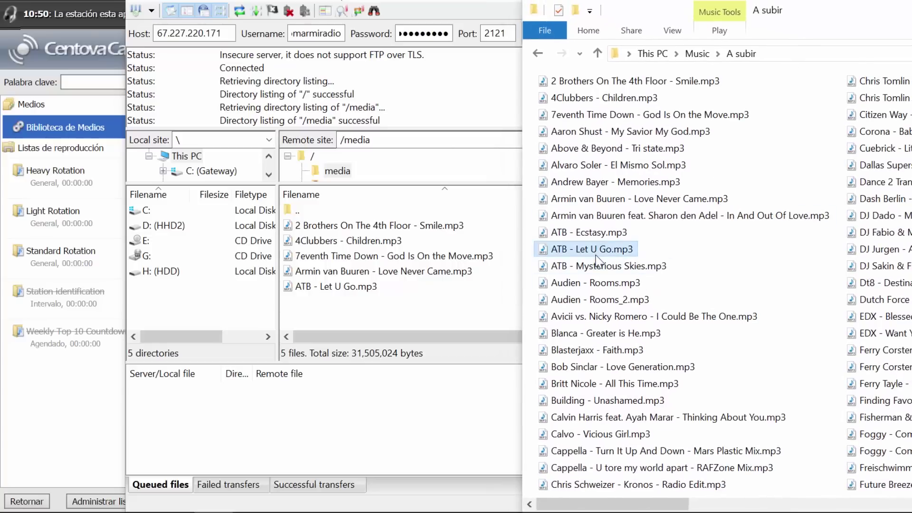
{"action": "left_click", "coordinate": [590, 333], "text": "ctrl"}
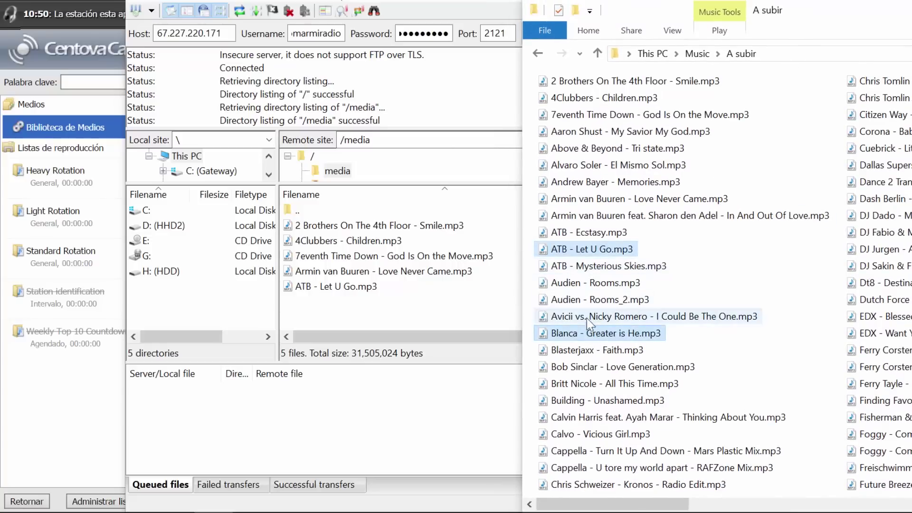
{"action": "left_click", "coordinate": [589, 334]}
{"action": "left_click", "coordinate": [589, 266], "text": "shift"}
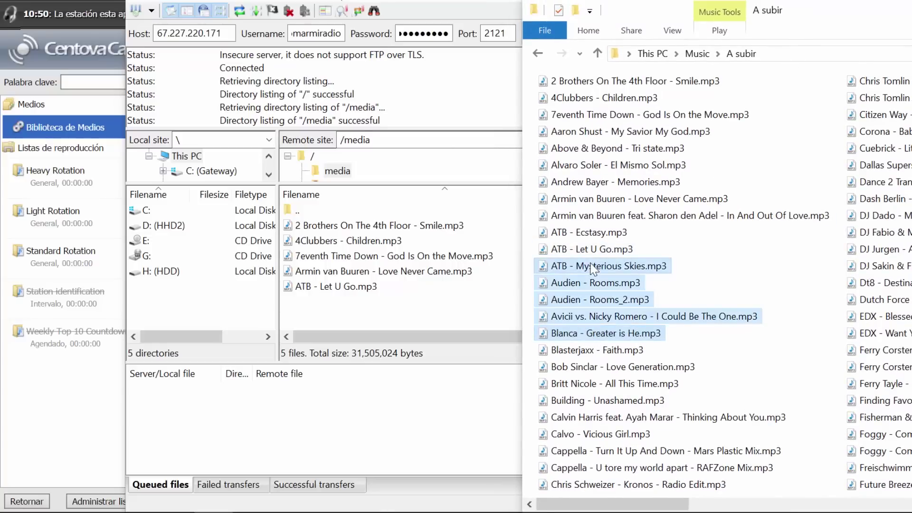
{"action": "left_click_drag", "start_coordinate": [582, 285], "coordinate": [400, 310]}
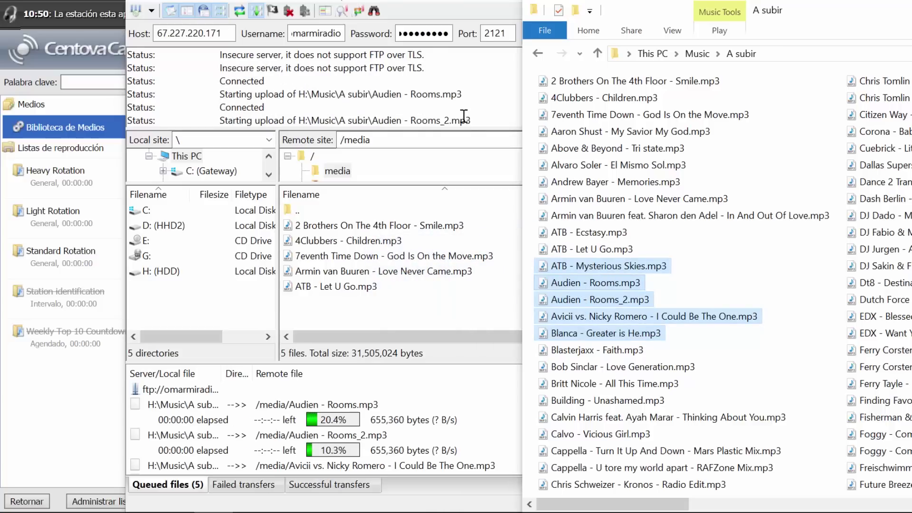
{"action": "key", "text": "alt+Tab"}
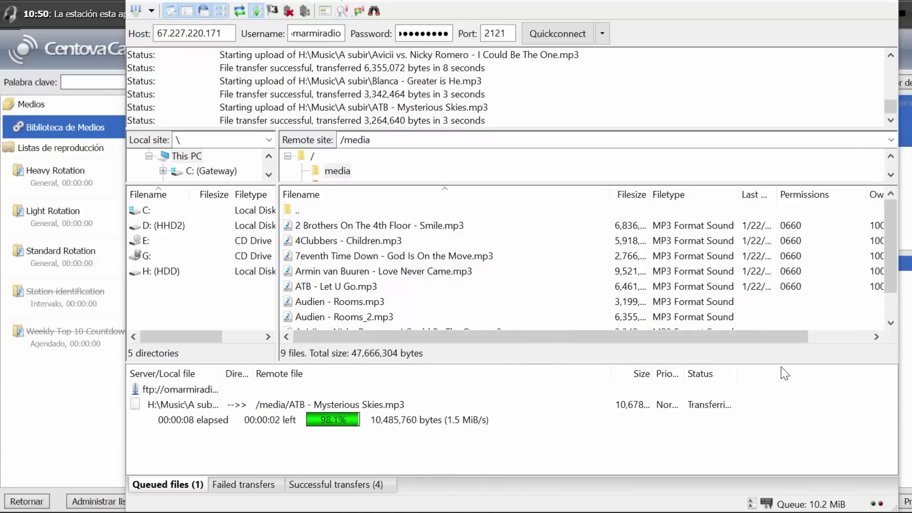
Switch back to Centova Cast, leave the media library and check the media folder in AutoDJ's file manager
{"action": "left_click", "coordinate": [901, 340]}
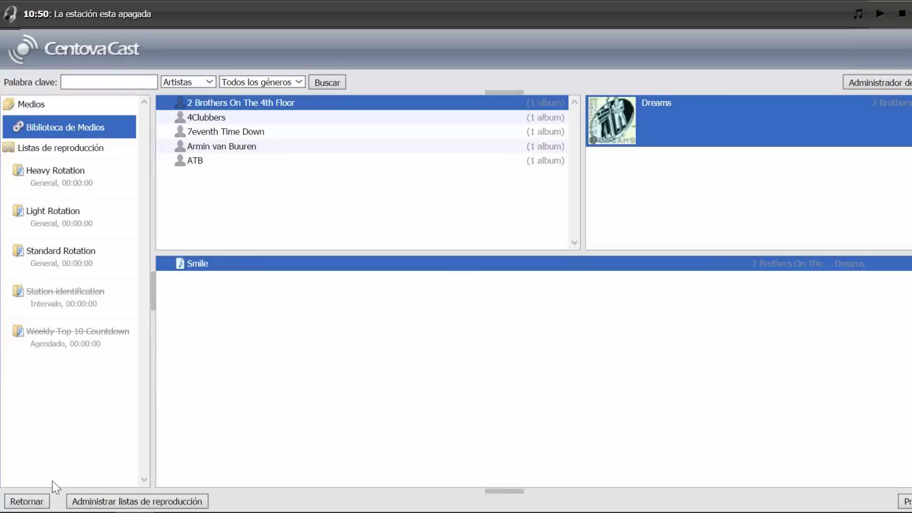
{"action": "left_click", "coordinate": [34, 499]}
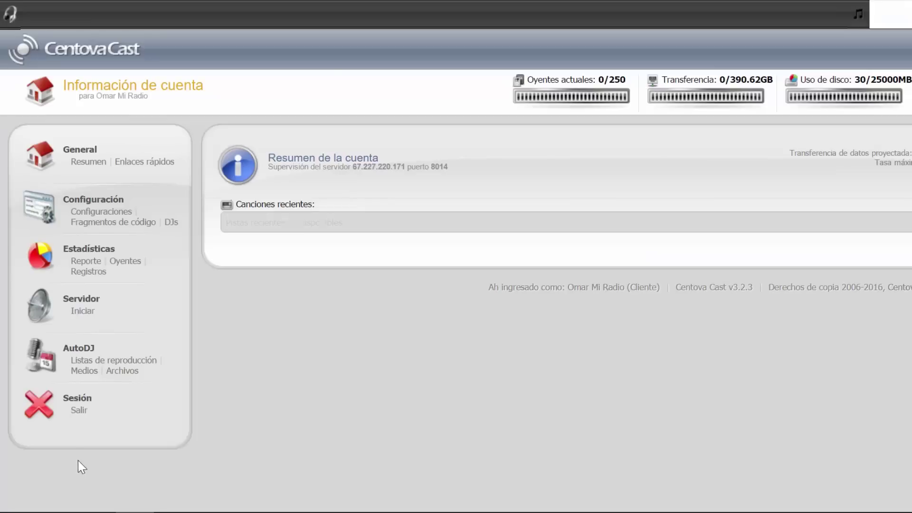
{"action": "left_click", "coordinate": [123, 371]}
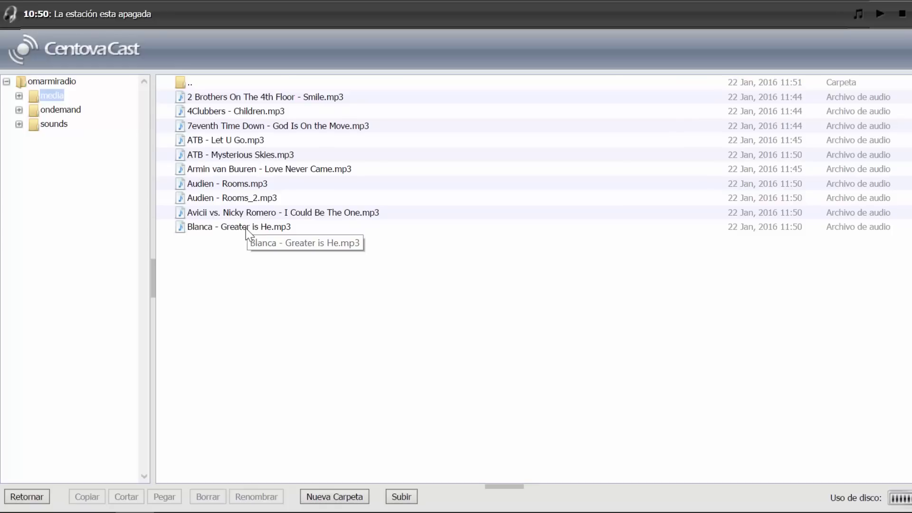
Leave the file manager, open AutoDJ's media library and enlarge the artist list to view all artists
{"action": "left_click", "coordinate": [30, 497]}
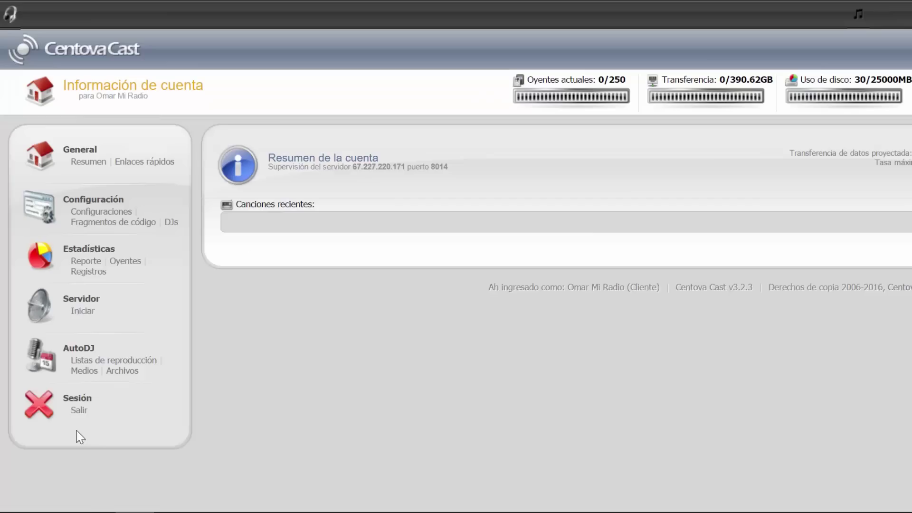
{"action": "left_click", "coordinate": [76, 372]}
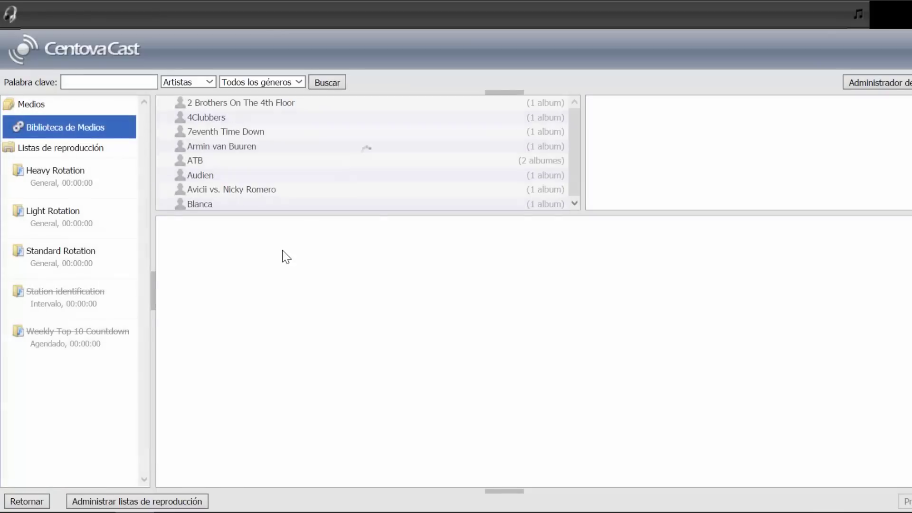
{"action": "left_click_drag", "start_coordinate": [305, 212], "coordinate": [297, 308]}
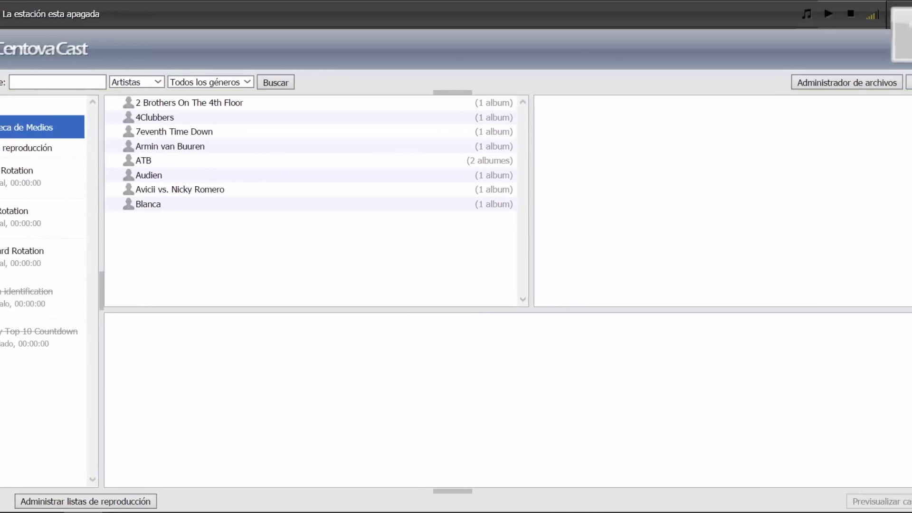
Run a manual update (Actualización manual) of the media library and close the update dialog once it completes
{"action": "left_click", "coordinate": [909, 82]}
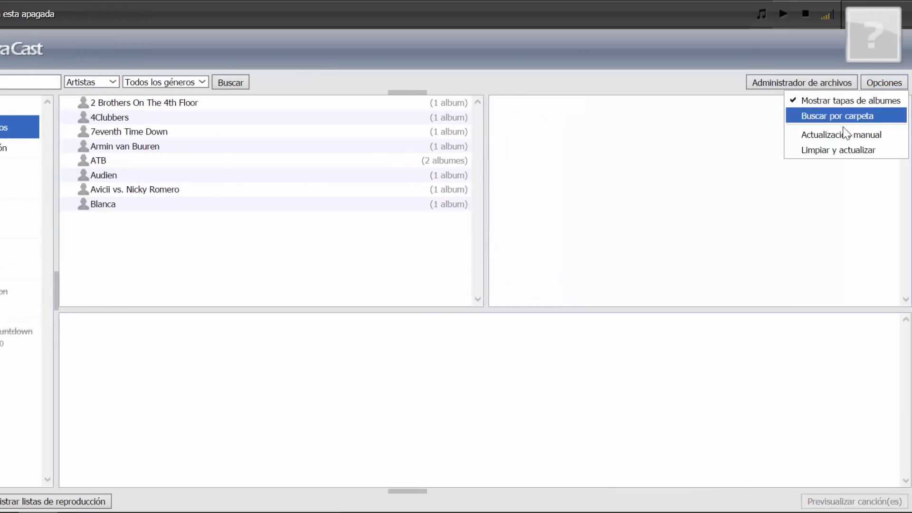
{"action": "left_click", "coordinate": [828, 136]}
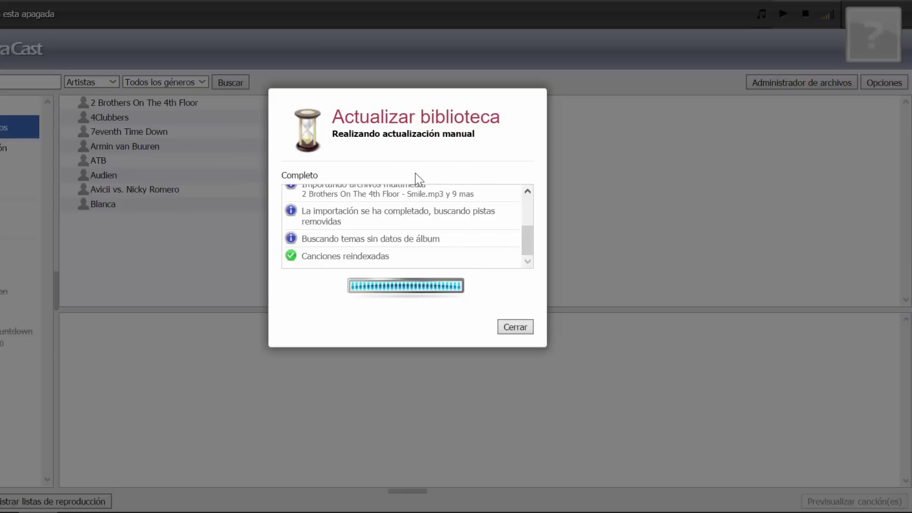
{"action": "left_click", "coordinate": [515, 326]}
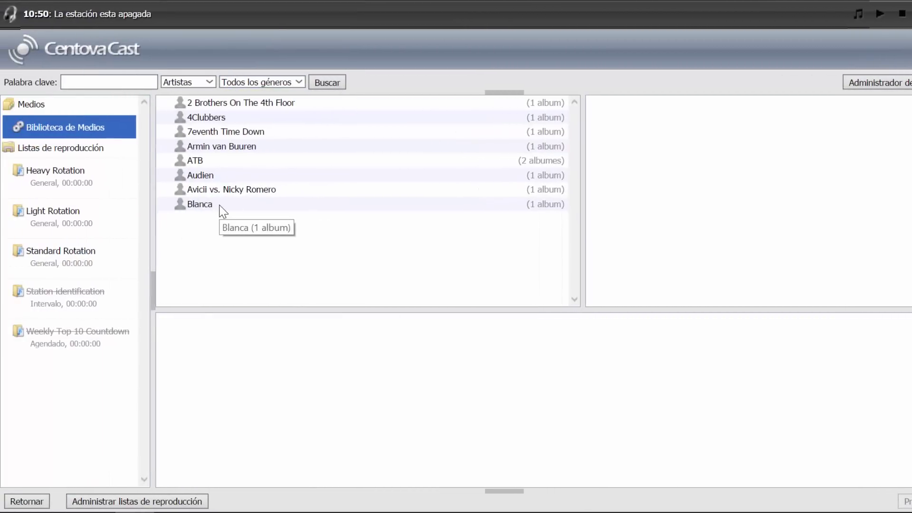
Review the media folder in the file manager again and return to AutoDJ's media library
{"action": "left_click", "coordinate": [14, 502]}
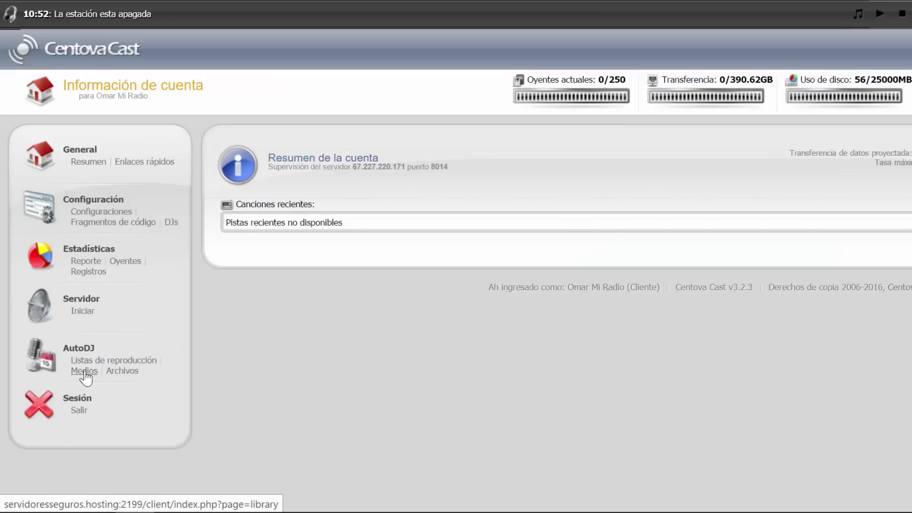
{"action": "left_click", "coordinate": [114, 376]}
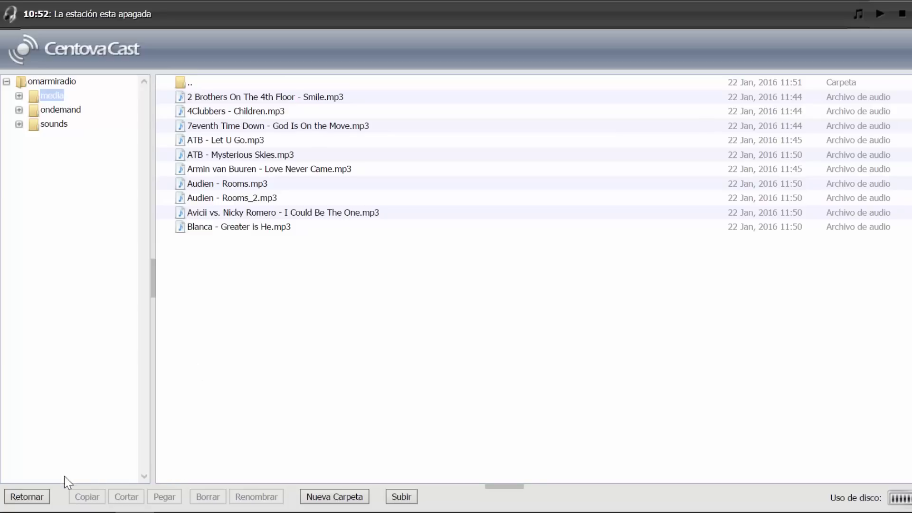
{"action": "left_click", "coordinate": [26, 496]}
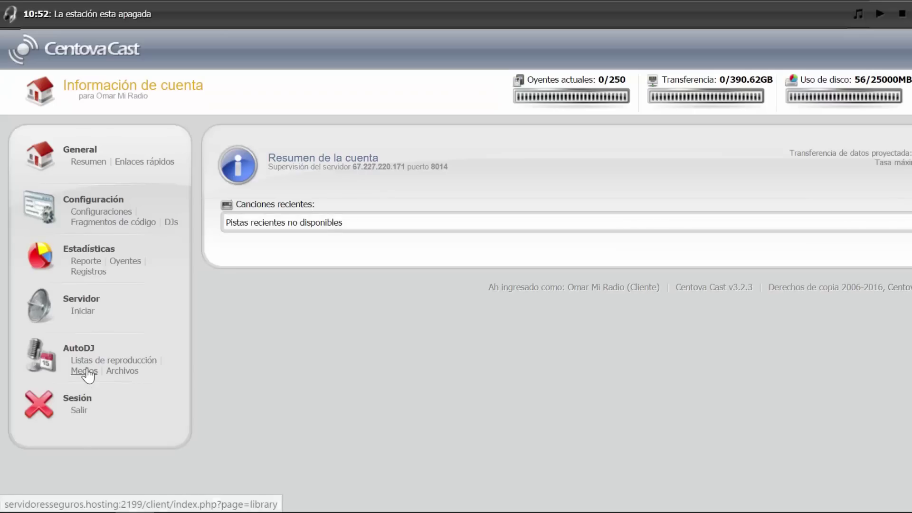
{"action": "left_click", "coordinate": [90, 371]}
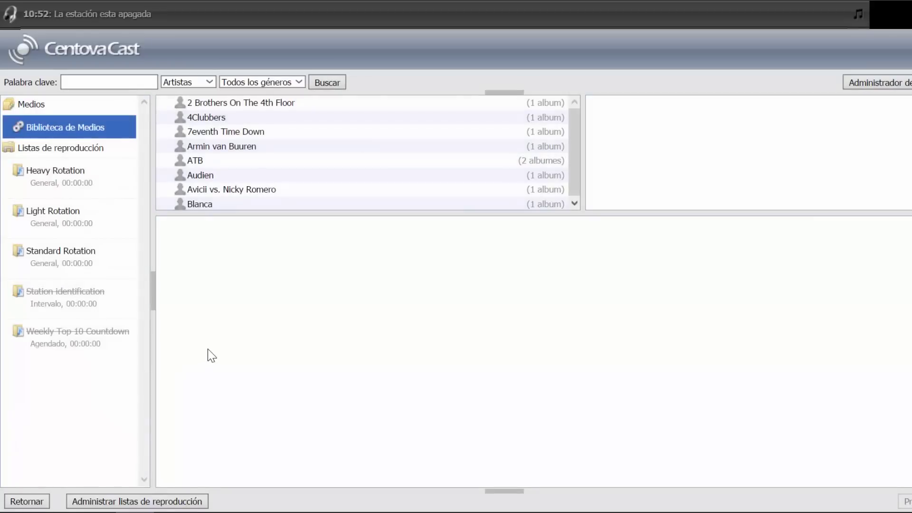